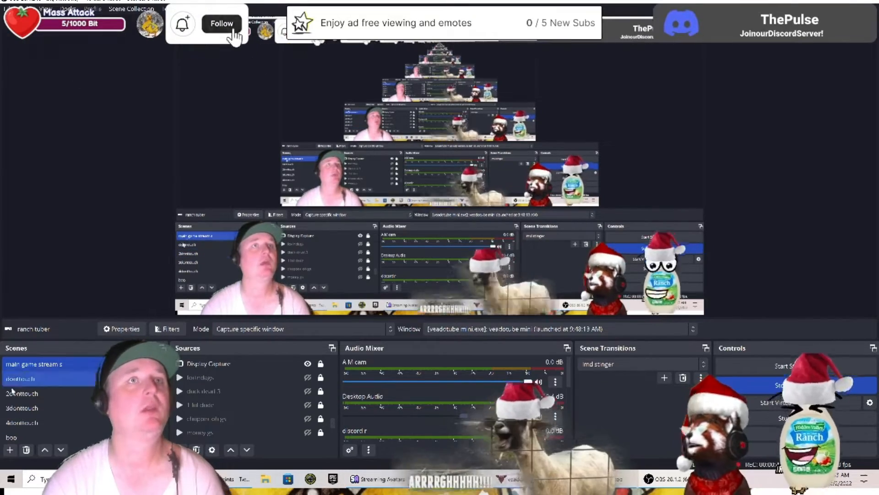
Add a new scene named wtfducks.
{"action": "left_click", "coordinate": [9, 450]}
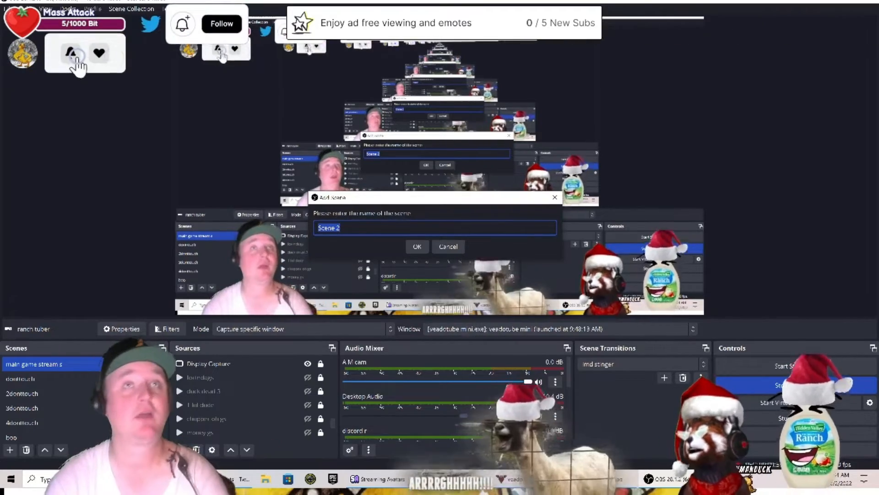
{"action": "type", "text": "w"}
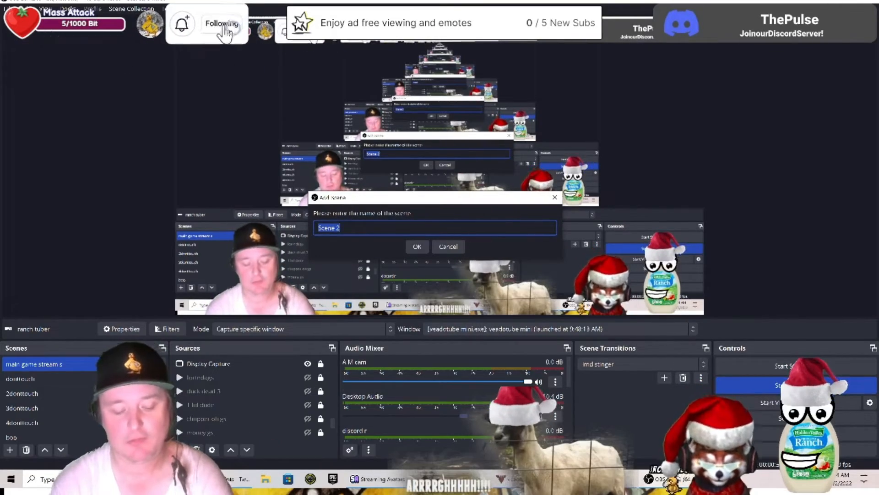
{"action": "type", "text": "tf"}
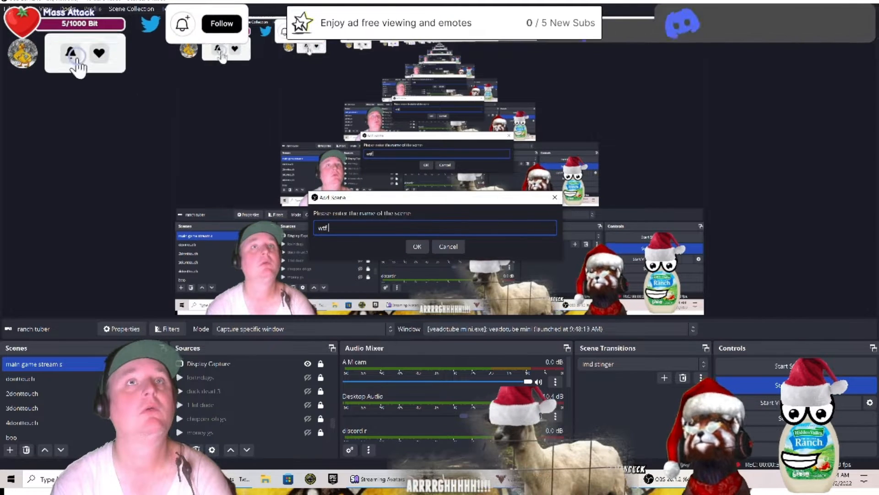
{"action": "type", "text": " ducks"}
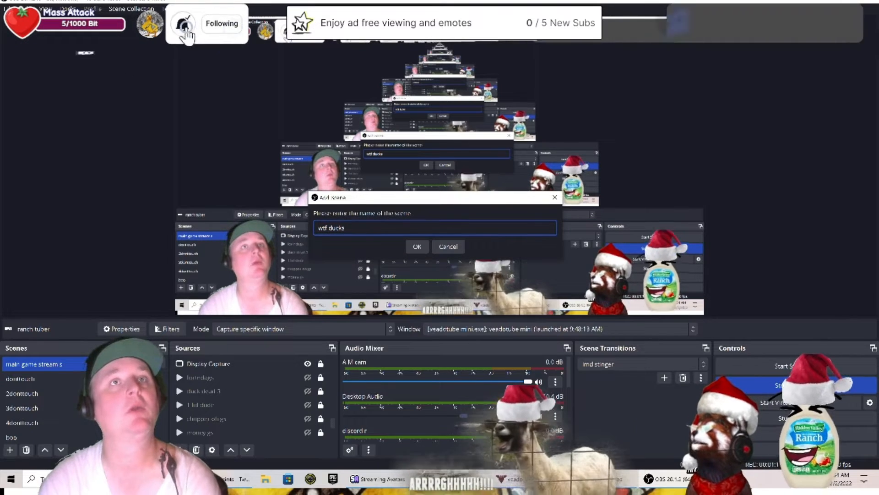
{"action": "right_click", "coordinate": [326, 231]}
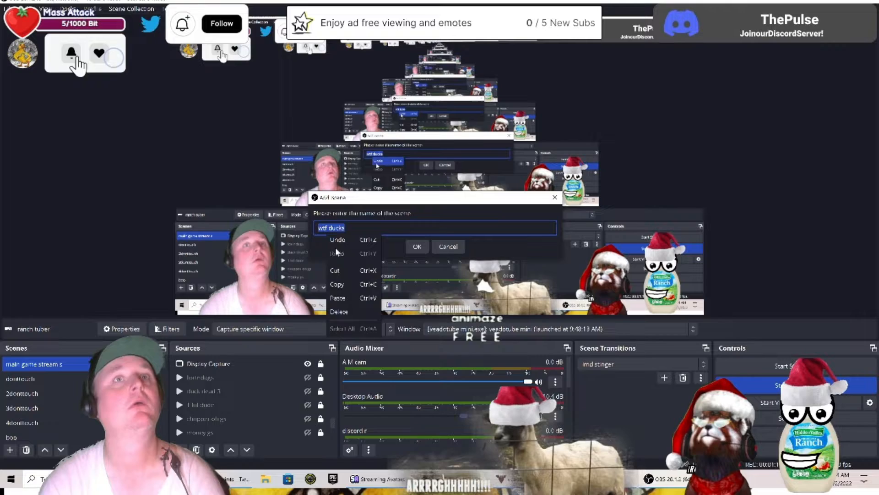
{"action": "left_click", "coordinate": [341, 271]}
{"action": "type", "text": "w"}
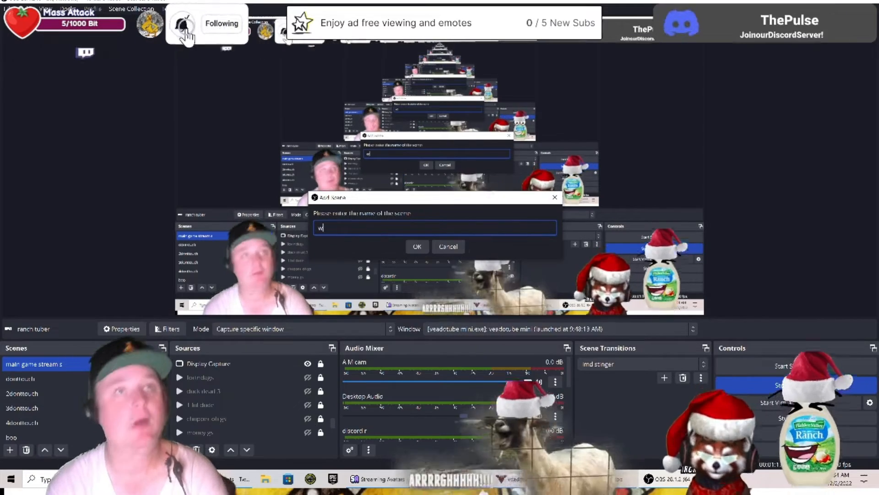
{"action": "type", "text": "tfducks"}
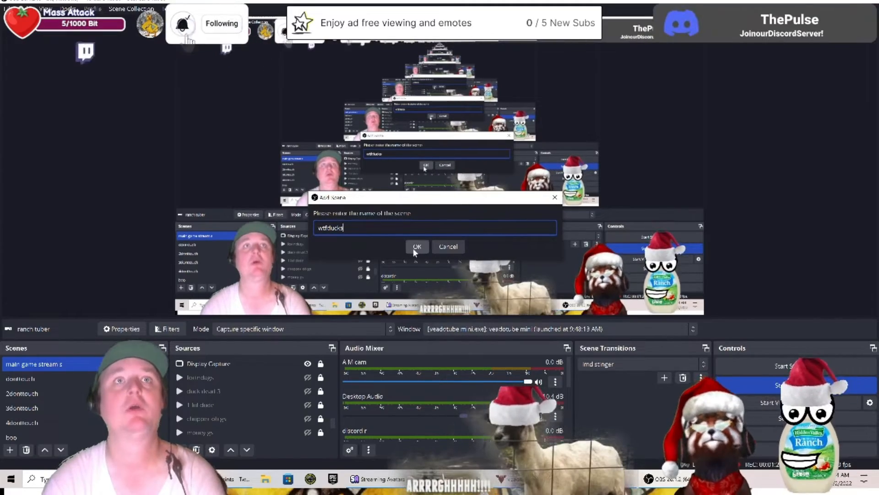
{"action": "left_click", "coordinate": [416, 246]}
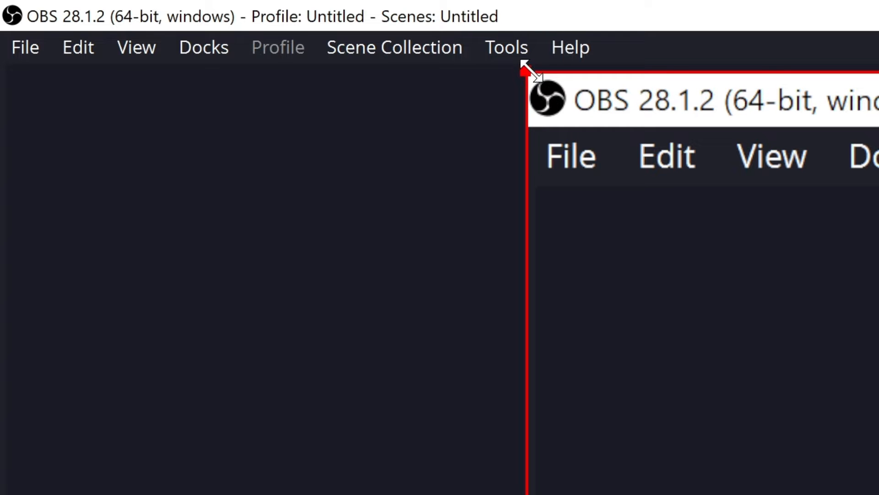
Scale and position the Display Capture source so that it fills the canvas of the wtfducks scene.
{"action": "left_click_drag", "start_coordinate": [532, 71], "coordinate": [659, 275]}
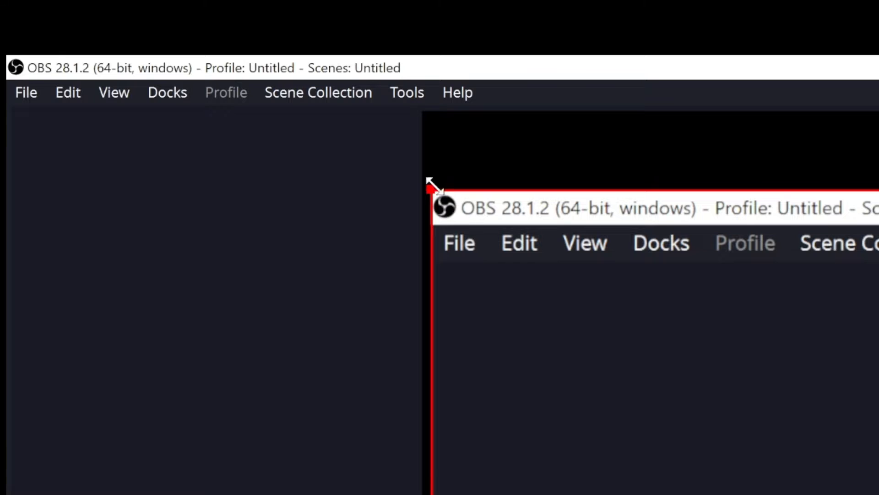
{"action": "left_click_drag", "start_coordinate": [435, 185], "coordinate": [419, 292]}
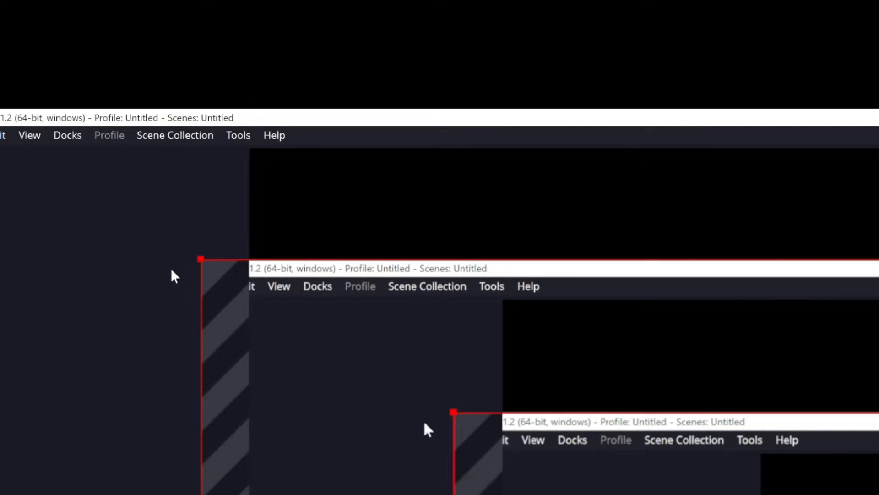
{"action": "left_click_drag", "start_coordinate": [200, 260], "coordinate": [302, 154]}
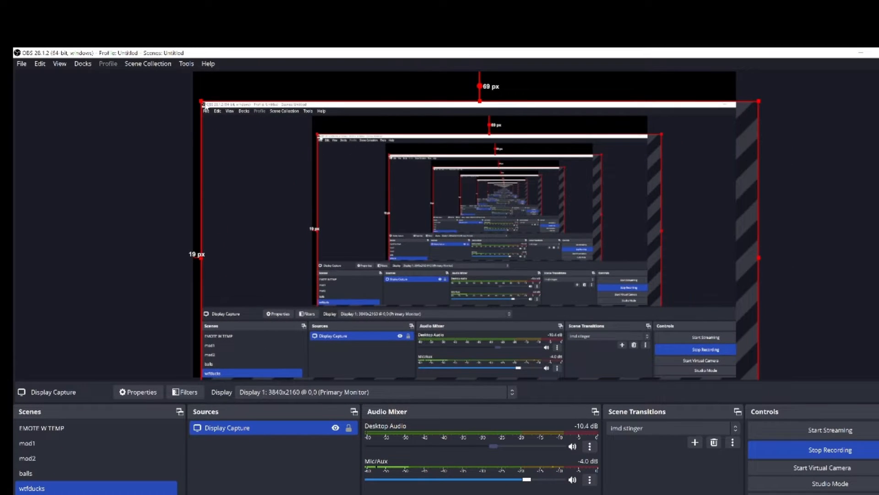
{"action": "left_click_drag", "start_coordinate": [201, 101], "coordinate": [402, 225]}
{"action": "left_click_drag", "start_coordinate": [471, 255], "coordinate": [218, 50]}
{"action": "left_click_drag", "start_coordinate": [535, 236], "coordinate": [599, 274]}
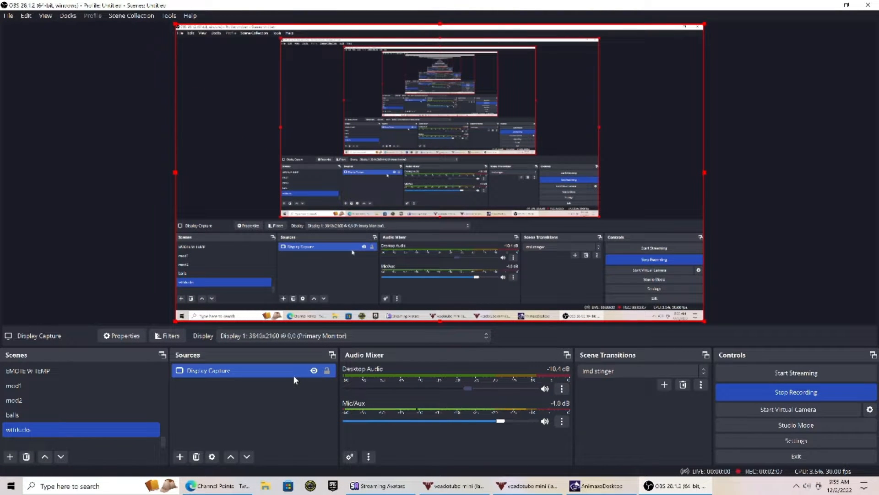
Add a new media source named duckswtf1111 to the wtfducks scene.
{"action": "left_click", "coordinate": [179, 456]}
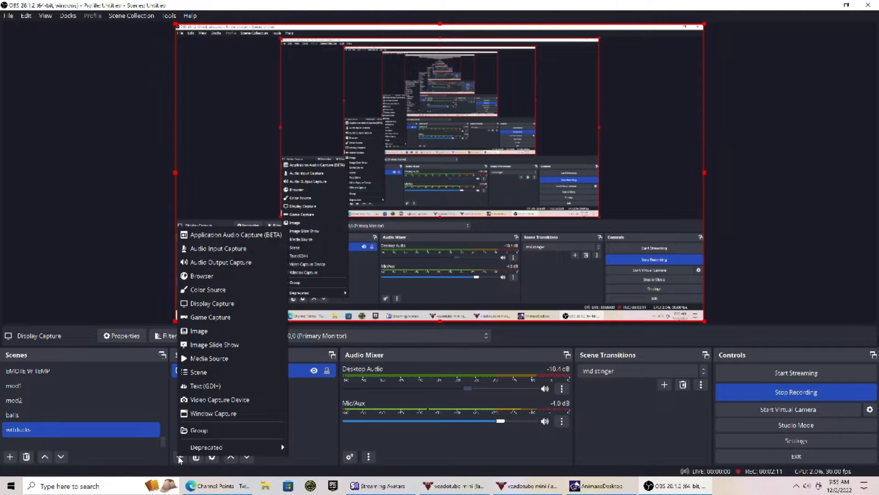
{"action": "left_click", "coordinate": [212, 360]}
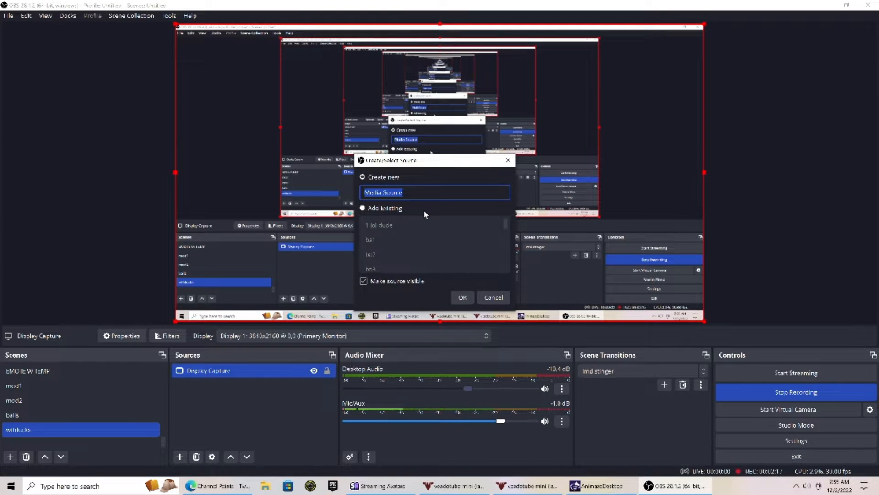
{"action": "type", "text": "ducks"}
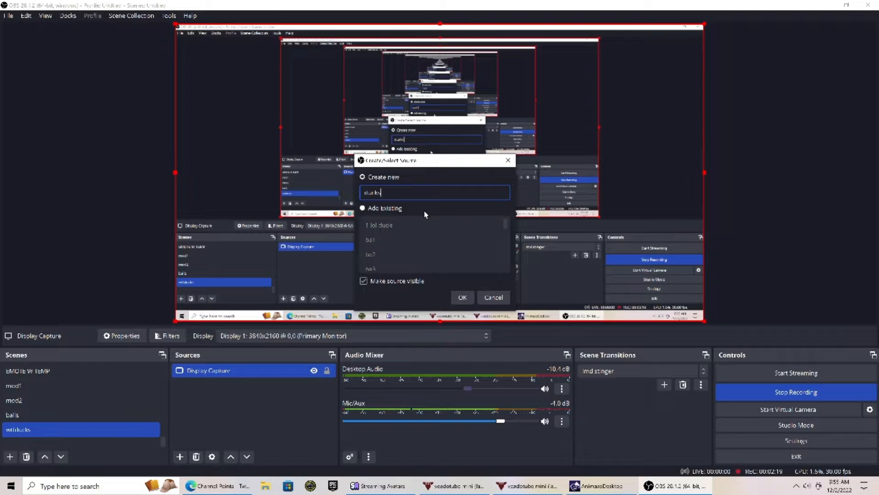
{"action": "type", "text": "wi"}
{"action": "left_click", "coordinate": [456, 297]}
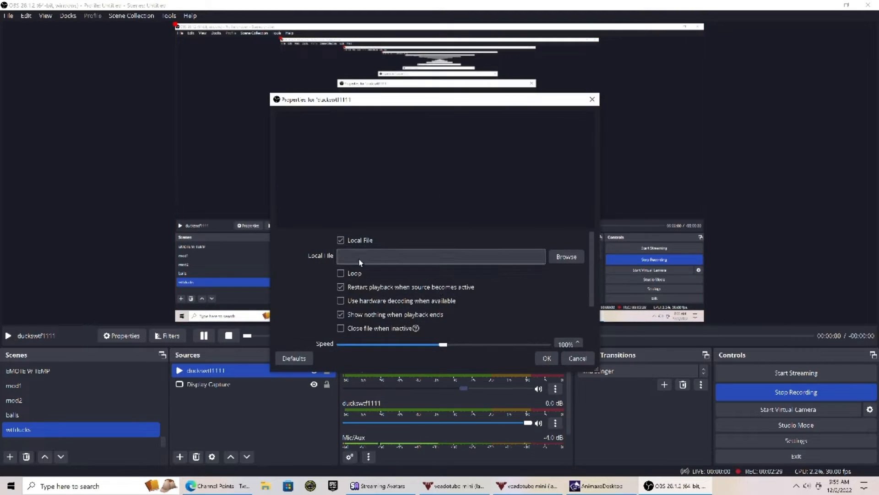
Load "Ducks wtf you looking at b-tch.mp4" from the Desktop as the media source's local file, with looping enabled.
{"action": "left_click", "coordinate": [568, 257]}
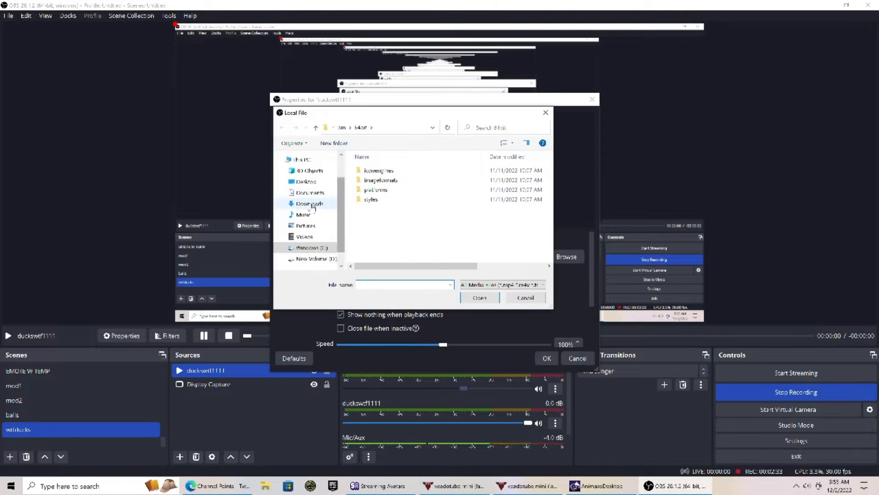
{"action": "left_click", "coordinate": [303, 204]}
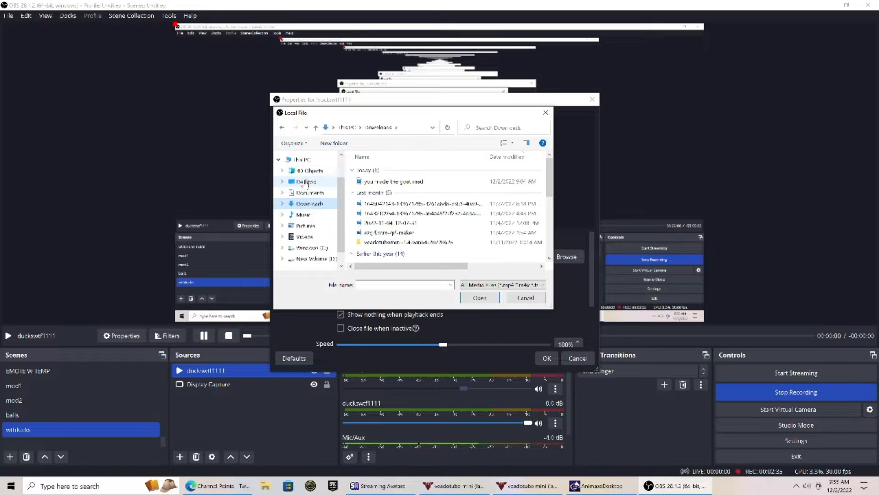
{"action": "left_click", "coordinate": [306, 181]}
{"action": "scroll", "coordinate": [385, 247], "scroll_direction": "down", "scroll_amount": 3}
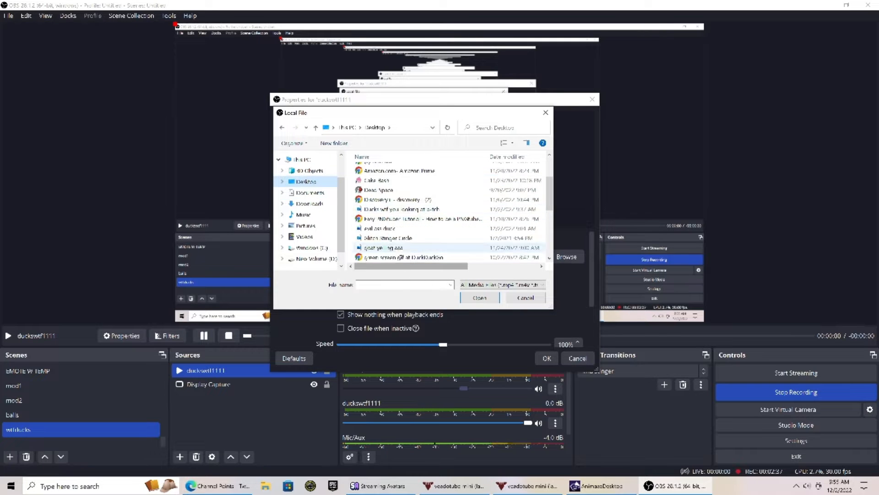
{"action": "scroll", "coordinate": [398, 217], "scroll_direction": "down", "scroll_amount": 1}
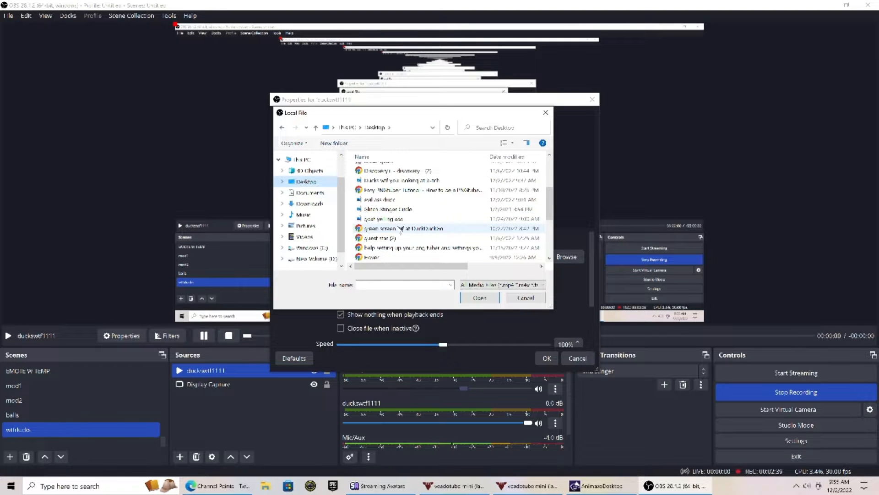
{"action": "scroll", "coordinate": [401, 231], "scroll_direction": "down", "scroll_amount": 1}
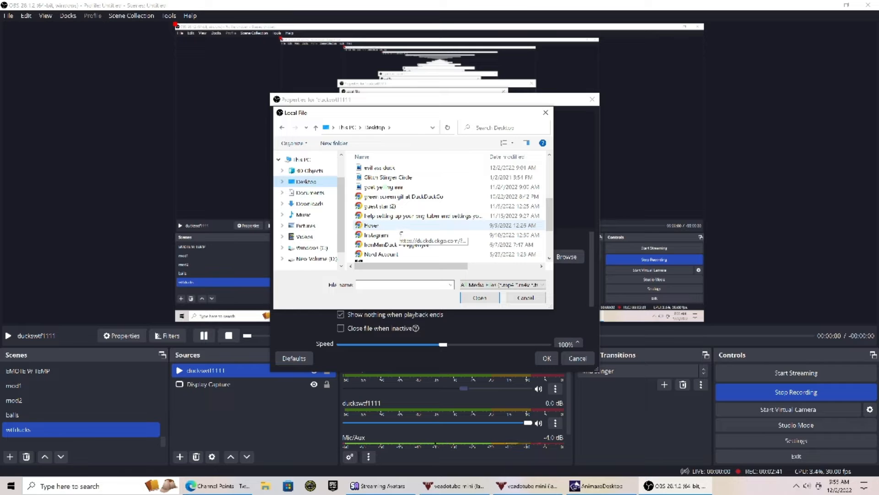
{"action": "scroll", "coordinate": [402, 234], "scroll_direction": "down", "scroll_amount": 2}
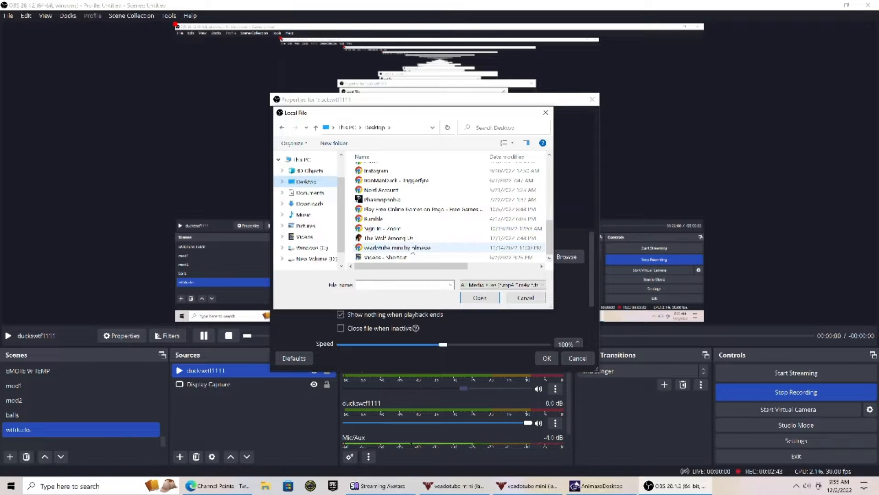
{"action": "scroll", "coordinate": [412, 252], "scroll_direction": "up", "scroll_amount": 5}
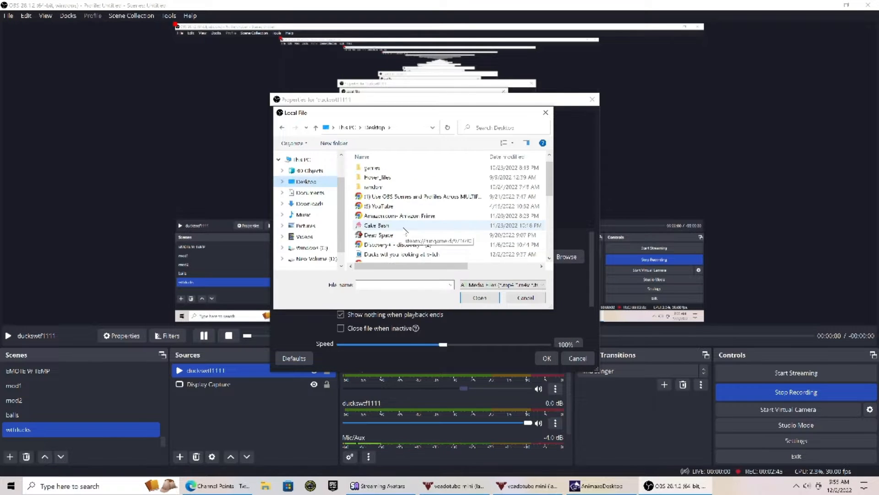
{"action": "scroll", "coordinate": [404, 230], "scroll_direction": "down", "scroll_amount": 1}
{"action": "left_click", "coordinate": [404, 229]}
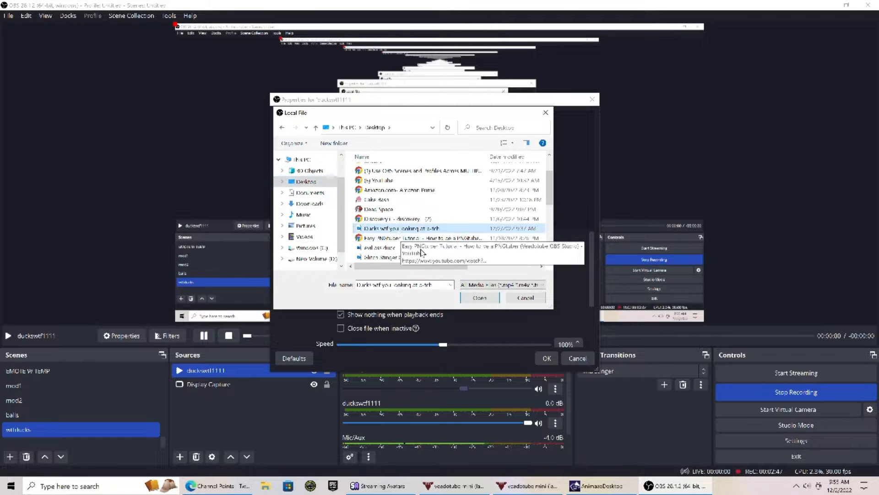
{"action": "left_click", "coordinate": [486, 300]}
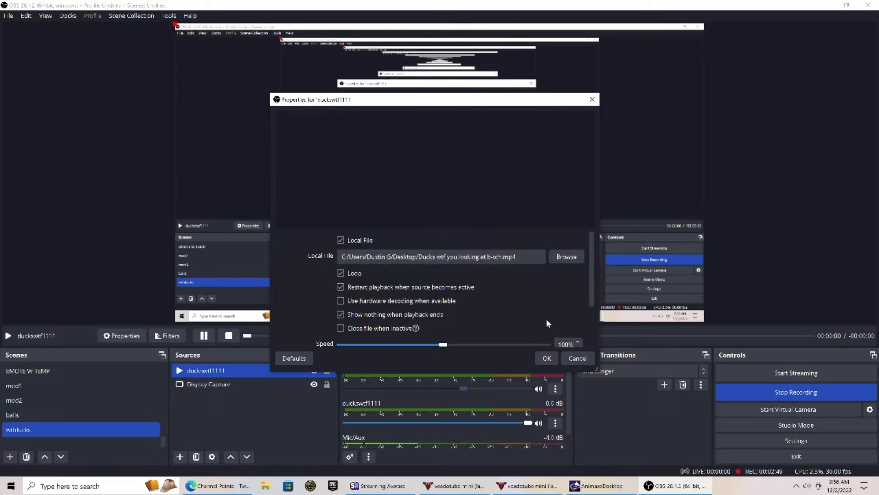
{"action": "left_click", "coordinate": [548, 358]}
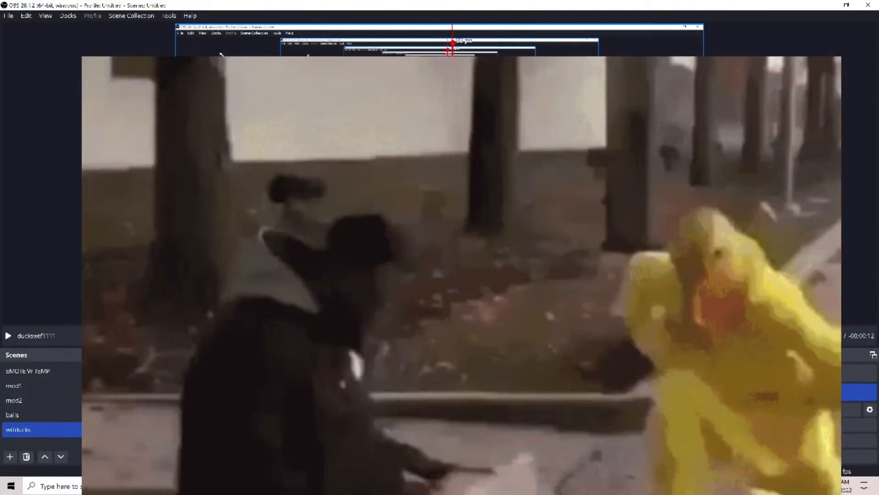
Scale down the duck video and position it within the canvas.
{"action": "left_click_drag", "start_coordinate": [225, 55], "coordinate": [404, 232]}
{"action": "left_click_drag", "start_coordinate": [478, 248], "coordinate": [256, 40]}
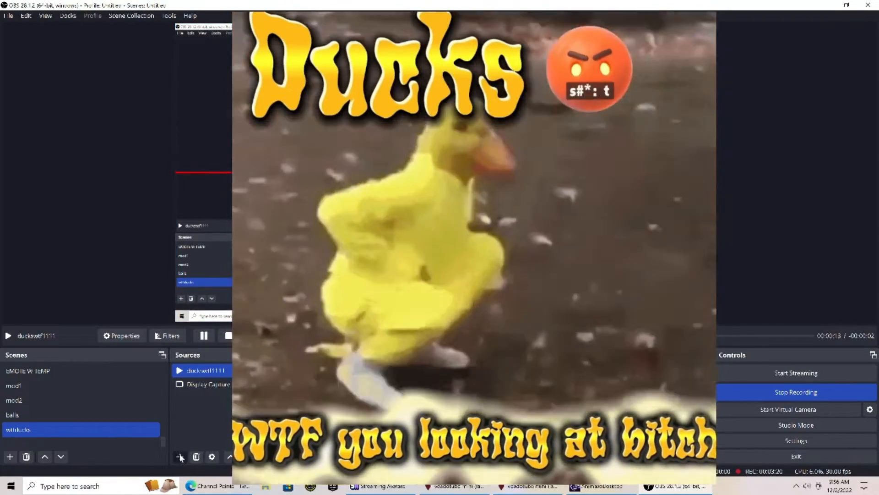
{"action": "left_click", "coordinate": [181, 457]}
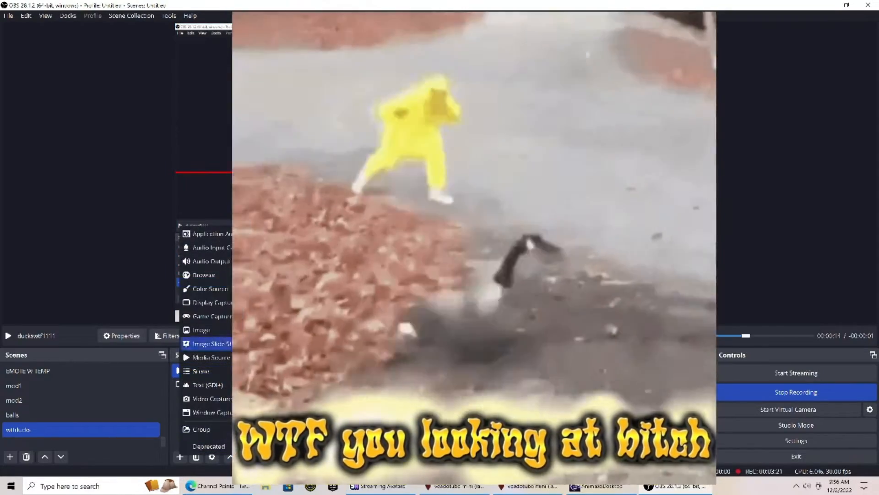
{"action": "key", "text": "Escape"}
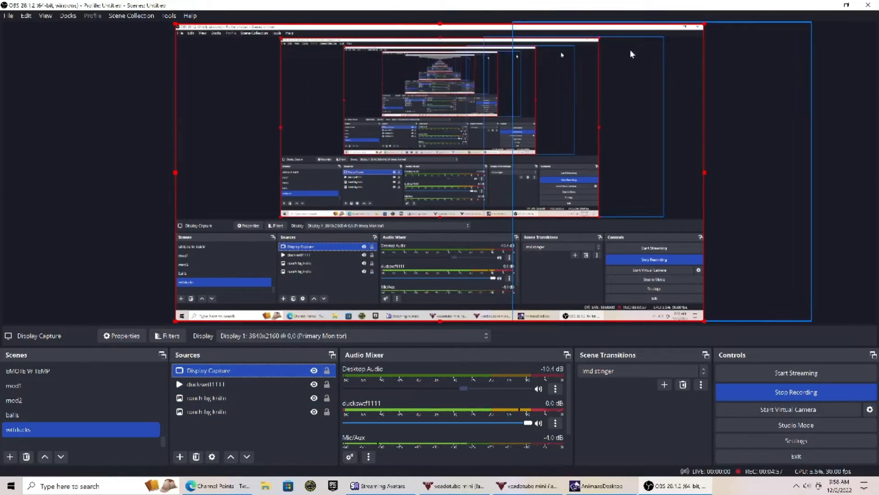
Move the Display Capture source below the duckswtf1111 video and return it to the top of the source order.
{"action": "left_click", "coordinate": [847, 6]}
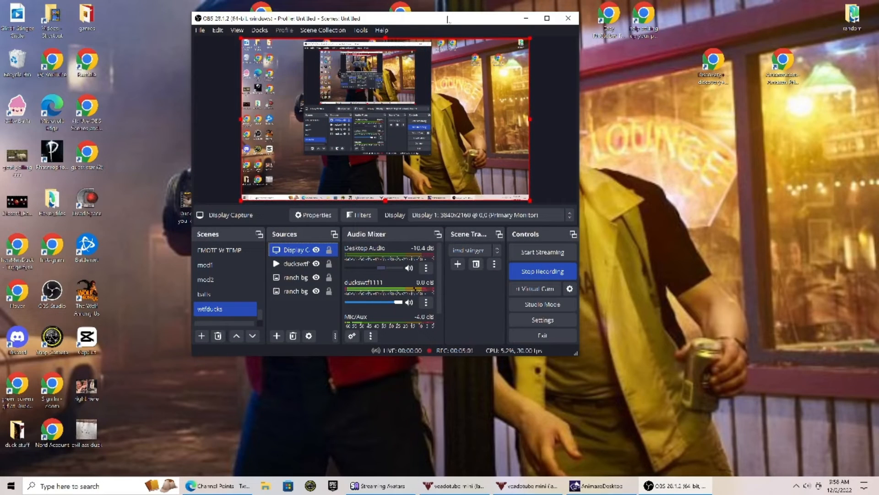
{"action": "left_click_drag", "start_coordinate": [308, 249], "coordinate": [301, 306]}
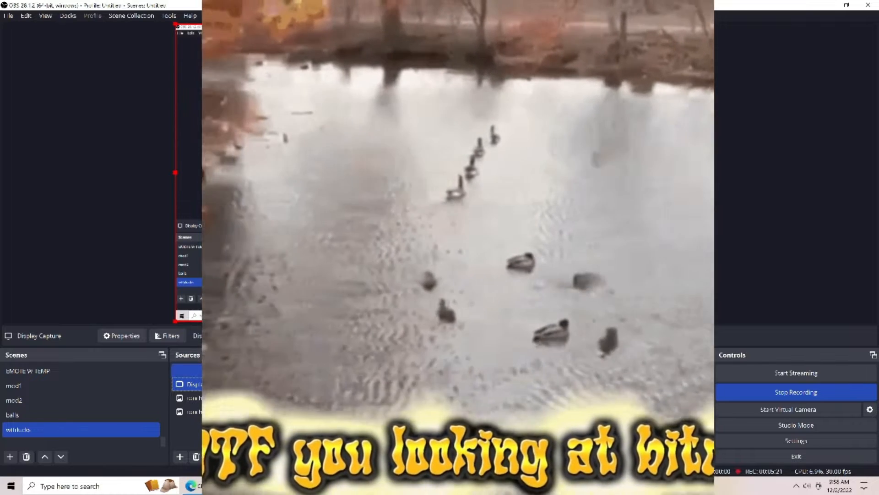
{"action": "left_click_drag", "start_coordinate": [234, 385], "coordinate": [235, 369]}
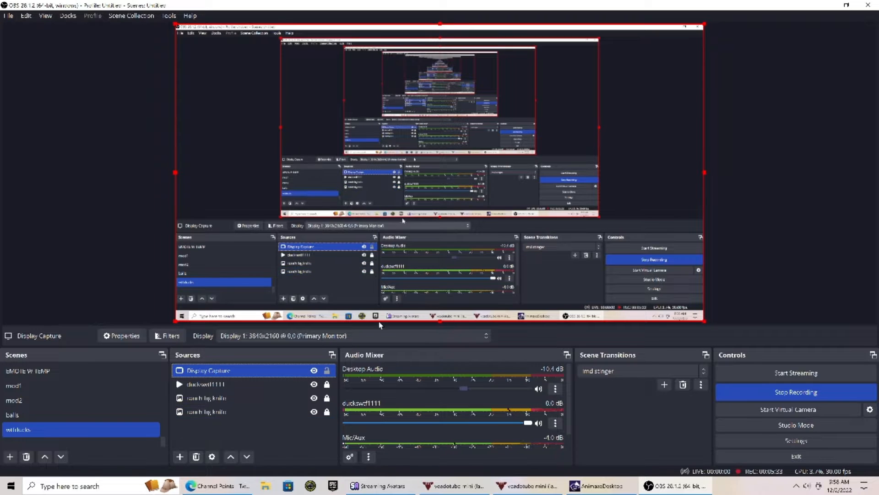
Add the existing deepfake temp scene as a source in the wtfducks scene and remove the ranch bg knife image source.
{"action": "left_click", "coordinate": [184, 457]}
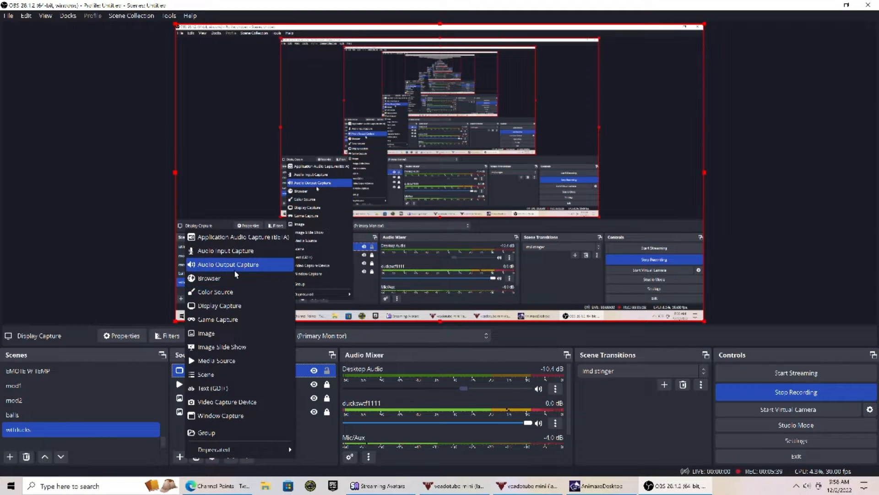
{"action": "left_click", "coordinate": [223, 373]}
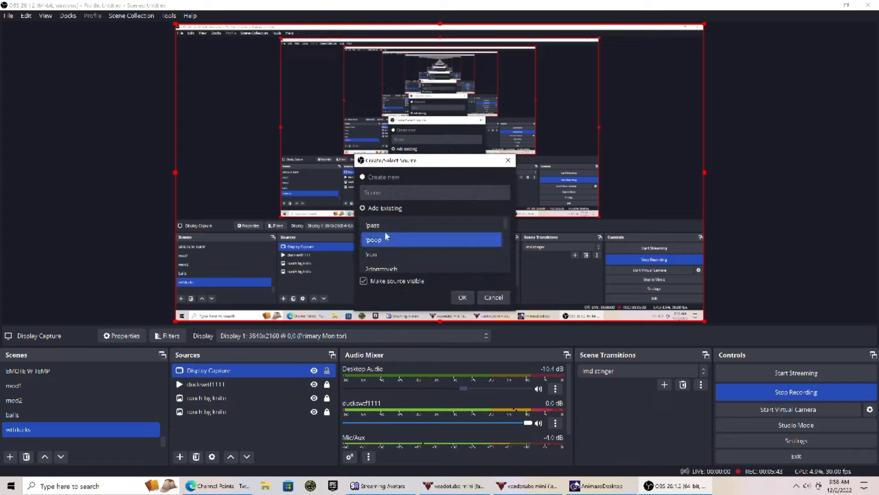
{"action": "scroll", "coordinate": [384, 237], "scroll_direction": "down", "scroll_amount": 3}
{"action": "scroll", "coordinate": [384, 245], "scroll_direction": "down", "scroll_amount": 5}
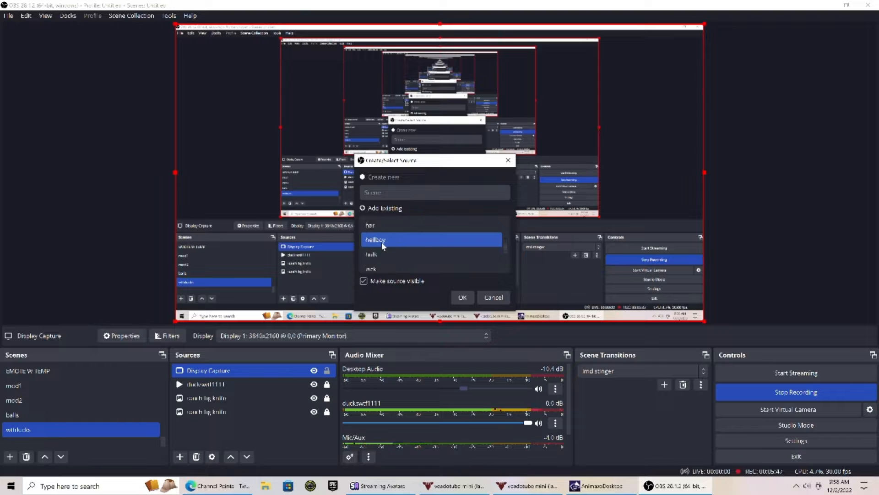
{"action": "scroll", "coordinate": [382, 246], "scroll_direction": "down", "scroll_amount": 5}
{"action": "scroll", "coordinate": [382, 246], "scroll_direction": "down", "scroll_amount": 3}
{"action": "scroll", "coordinate": [381, 243], "scroll_direction": "up", "scroll_amount": 10}
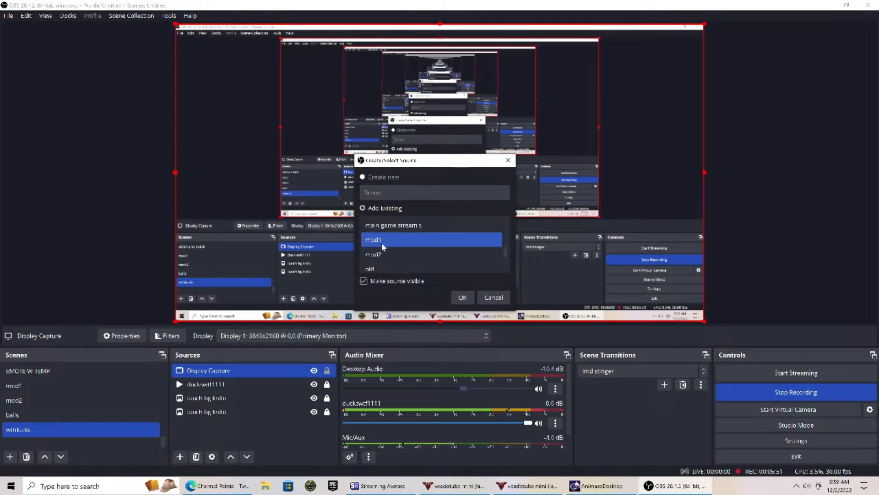
{"action": "scroll", "coordinate": [381, 243], "scroll_direction": "up", "scroll_amount": 6}
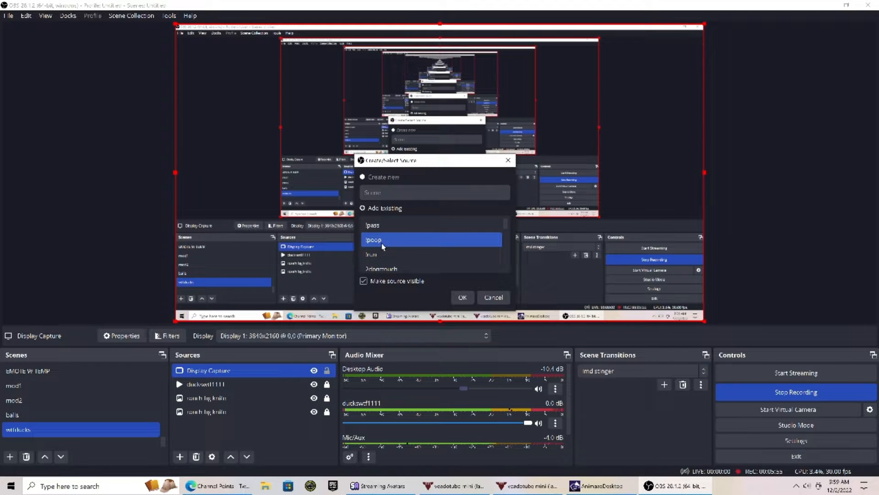
{"action": "scroll", "coordinate": [381, 242], "scroll_direction": "down", "scroll_amount": 3}
{"action": "left_click", "coordinate": [385, 254]}
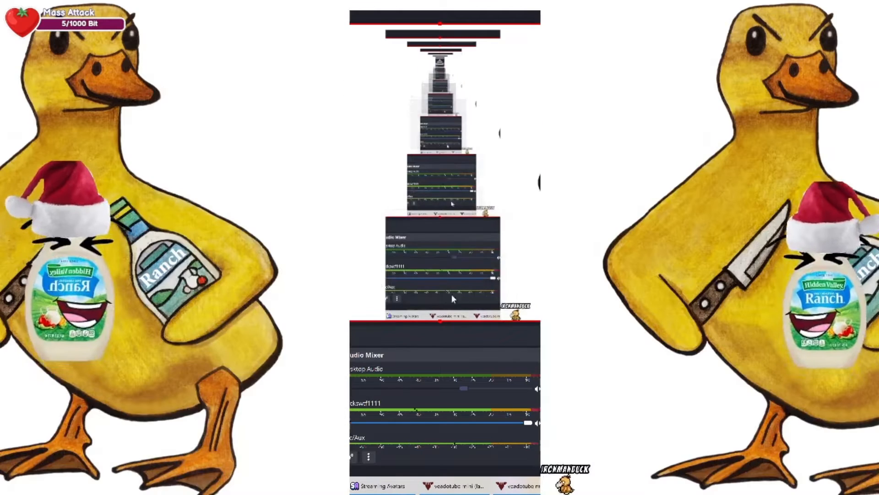
{"action": "left_click", "coordinate": [462, 298]}
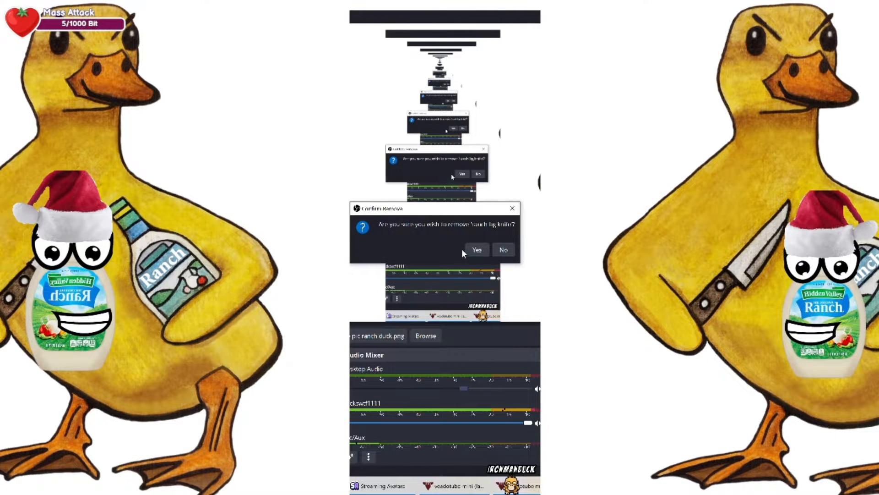
{"action": "left_click", "coordinate": [474, 249]}
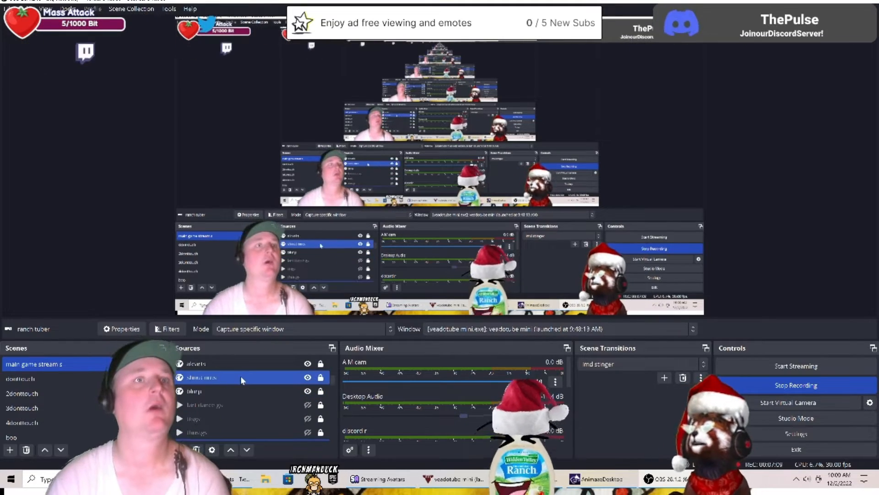
{"action": "left_click", "coordinate": [235, 391]}
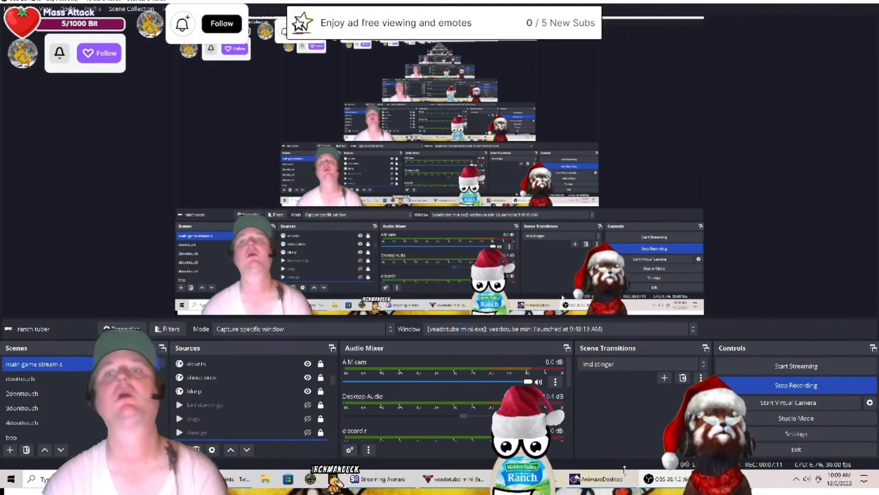
{"action": "left_click", "coordinate": [479, 486]}
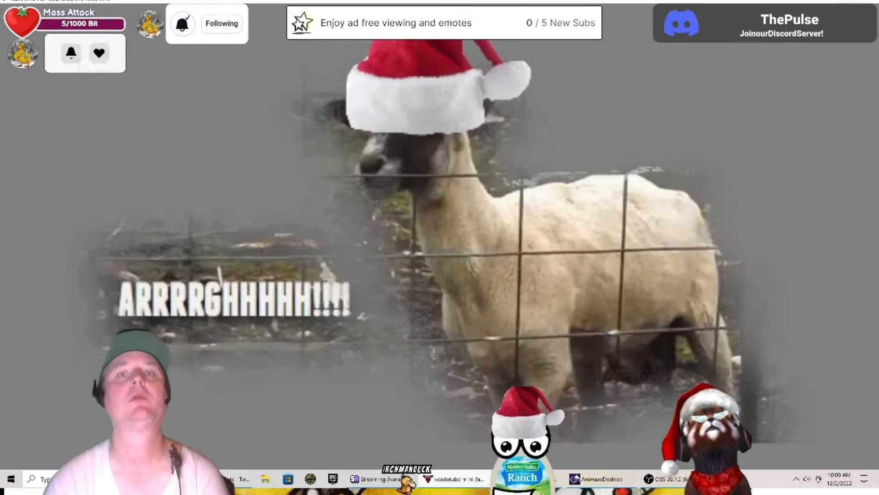
{"action": "key", "text": "alt+Tab"}
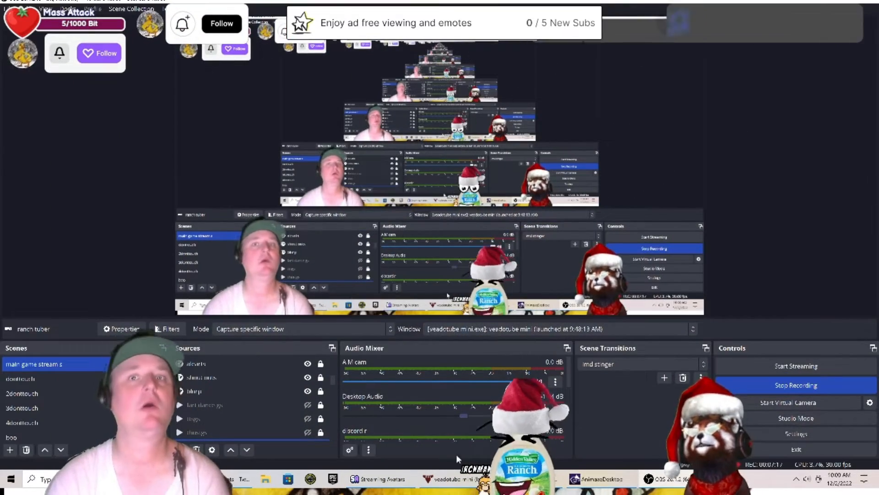
{"action": "scroll", "coordinate": [224, 389], "scroll_direction": "up", "scroll_amount": 3}
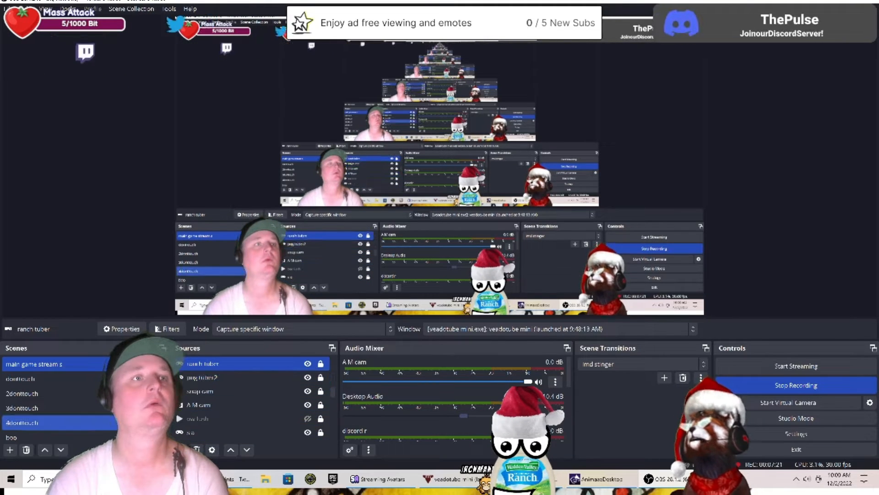
{"action": "left_click", "coordinate": [68, 405]}
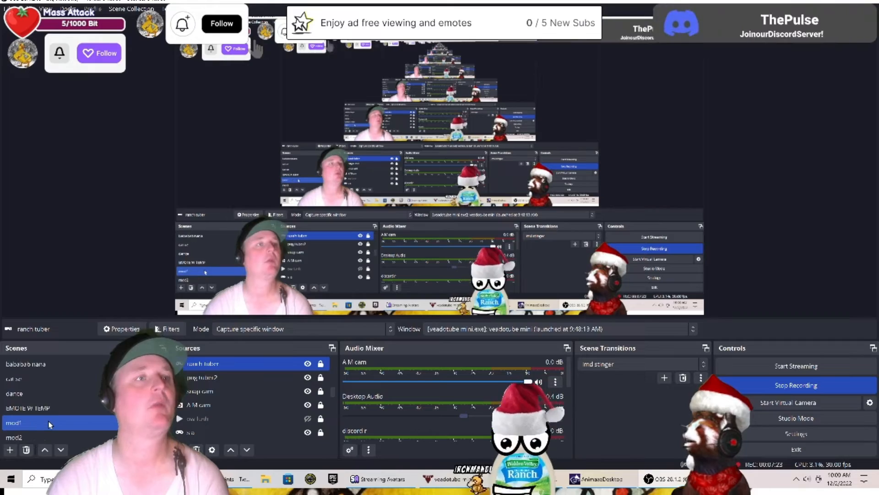
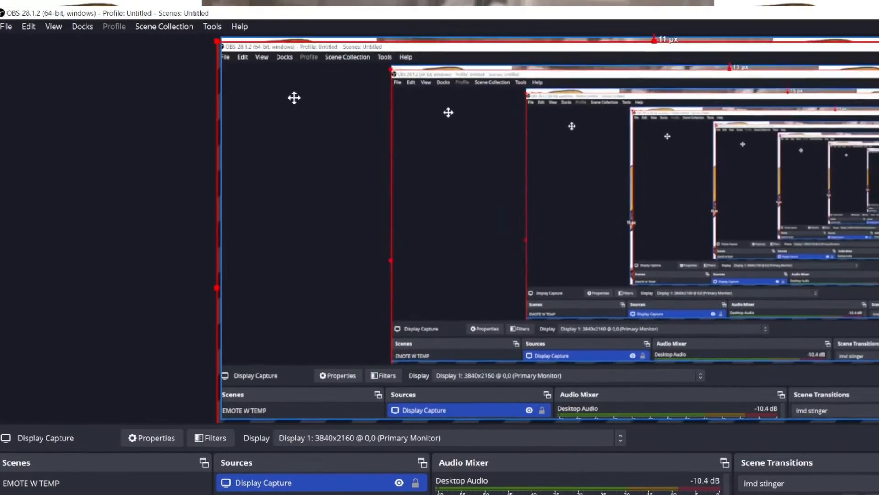
Reposition the Display Capture source about 11 px from the canvas's left edge and 32 px from its top edge.
{"action": "left_click_drag", "start_coordinate": [220, 36], "coordinate": [293, 86]}
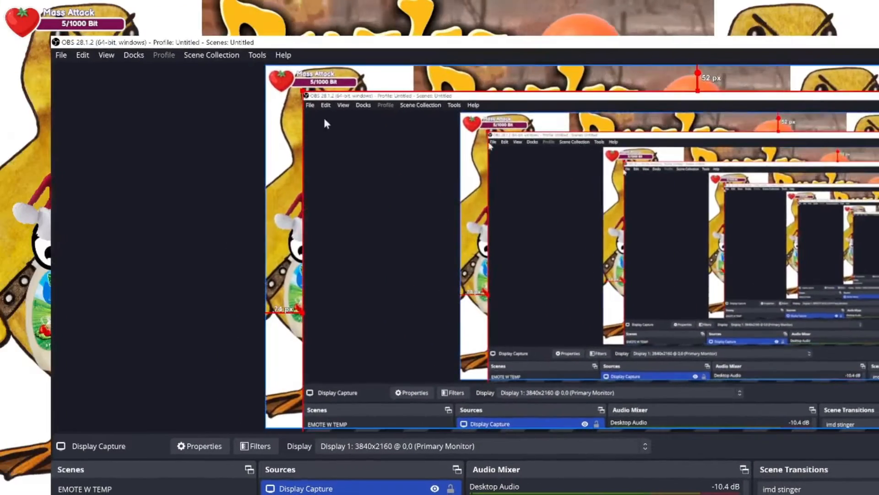
{"action": "left_click_drag", "start_coordinate": [325, 122], "coordinate": [294, 80]}
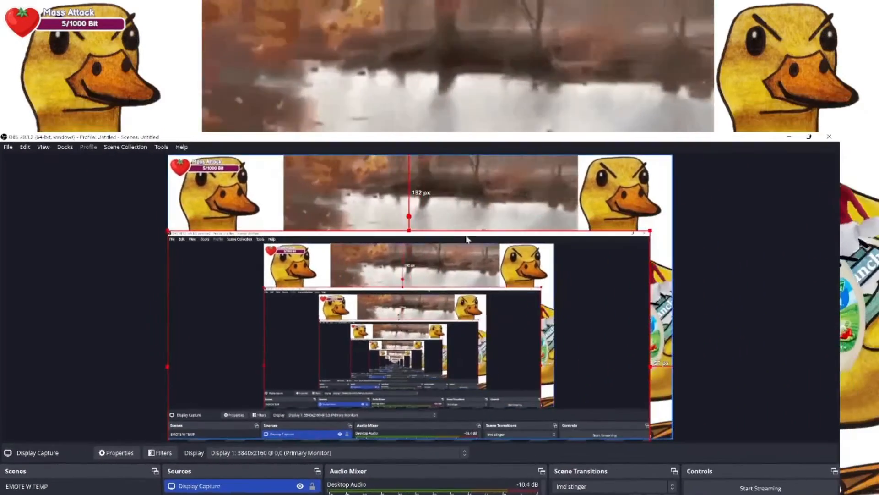
{"action": "left_click_drag", "start_coordinate": [467, 238], "coordinate": [500, 188]}
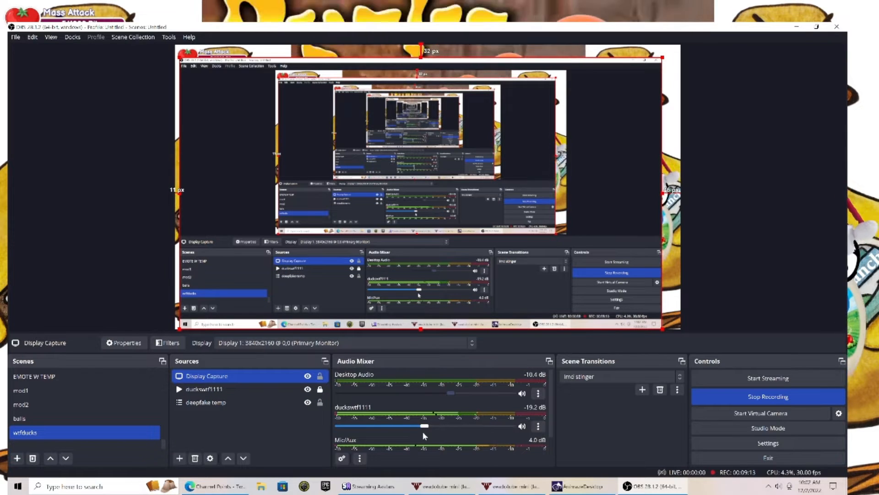
{"action": "left_click_drag", "start_coordinate": [422, 431], "coordinate": [460, 432]}
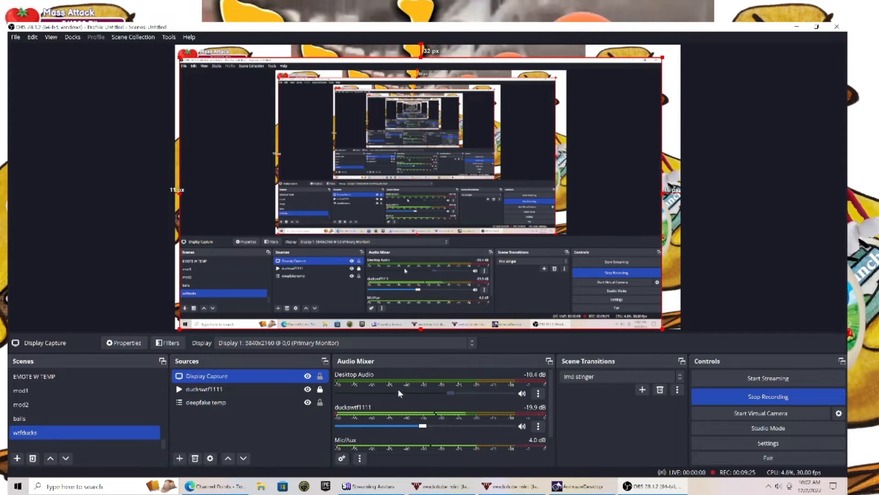
{"action": "left_click", "coordinate": [537, 427]}
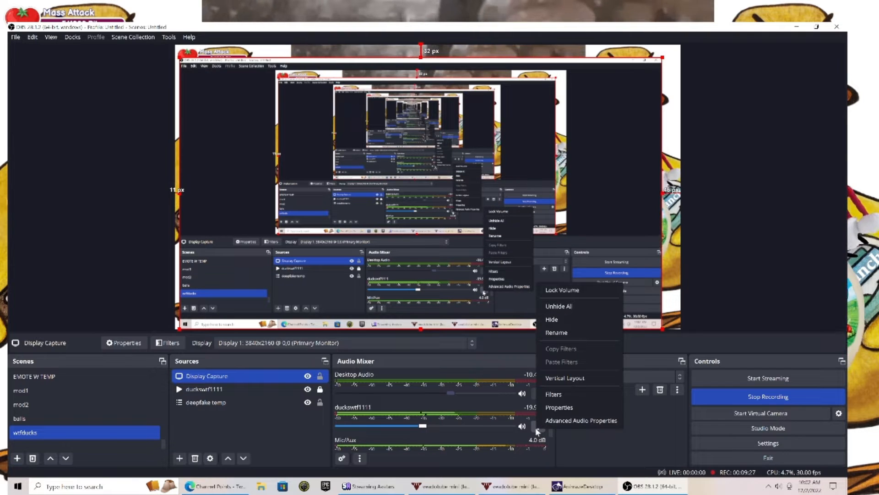
{"action": "left_click", "coordinate": [569, 420]}
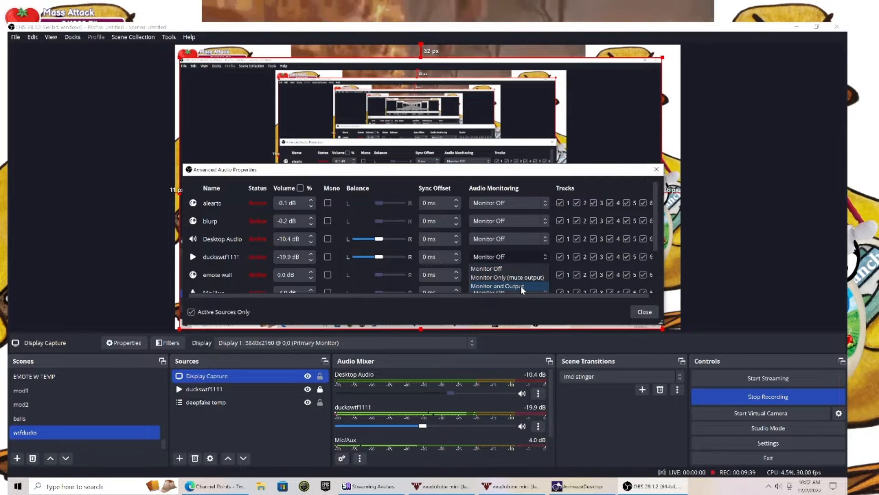
{"action": "left_click", "coordinate": [641, 312]}
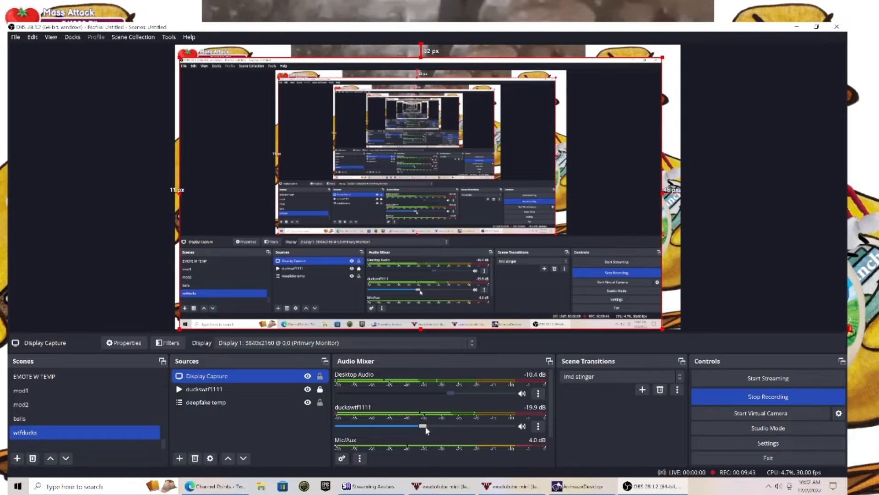
{"action": "left_click_drag", "start_coordinate": [440, 429], "coordinate": [448, 432]}
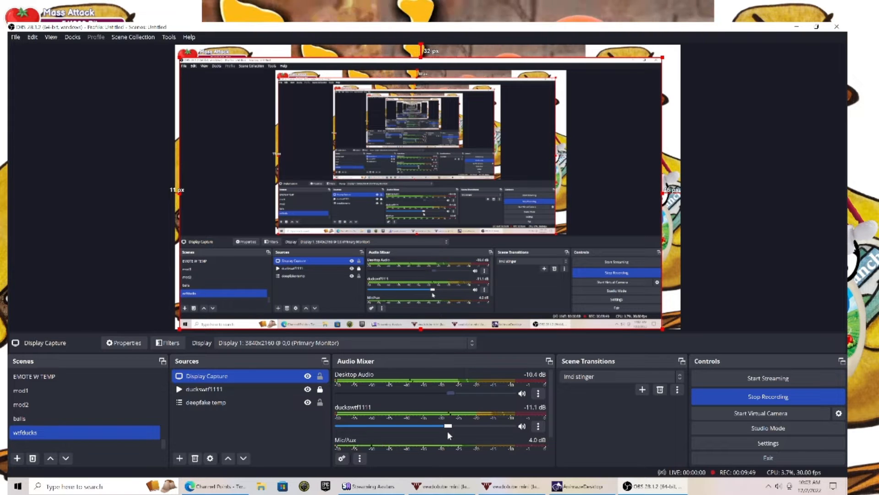
Select the deepfake temp source together with Display Capture and toggle the visibility of the duckswtf1111 source.
{"action": "left_click", "coordinate": [276, 403], "text": "ctrl"}
{"action": "left_click", "coordinate": [224, 402], "text": "ctrl"}
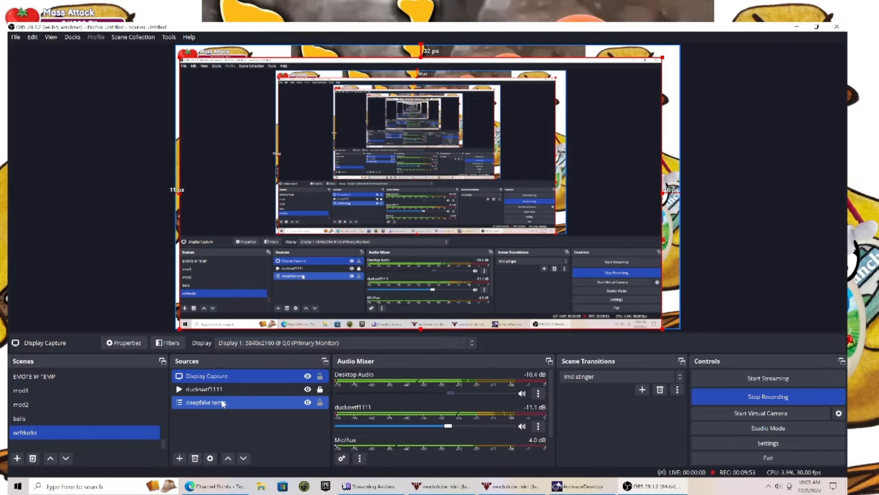
{"action": "left_click", "coordinate": [222, 390], "text": "ctrl"}
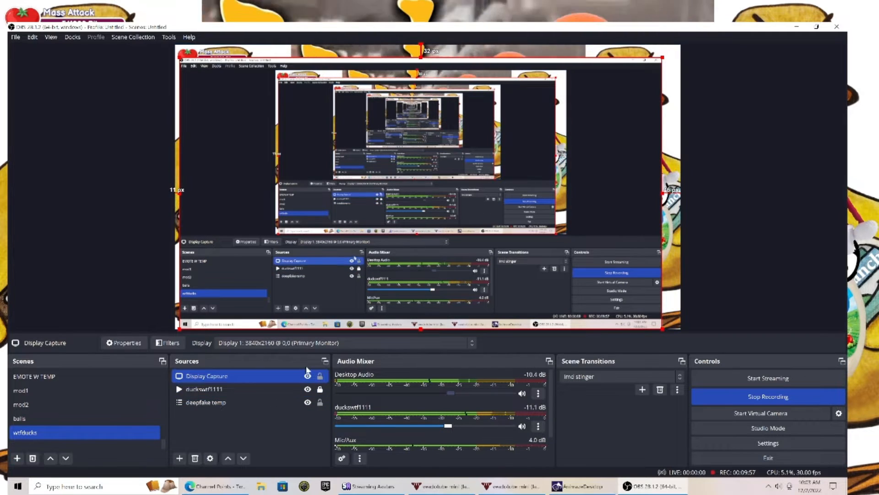
{"action": "left_click", "coordinate": [308, 388]}
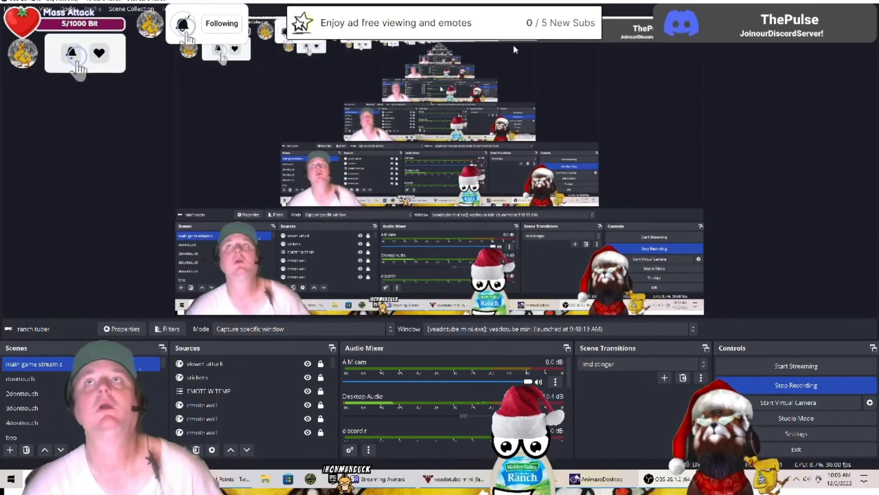
Switch to the Twitch Channel Points page in the browser and start a new custom reward under Manage Rewards & Challenges.
{"action": "left_click", "coordinate": [819, 2]}
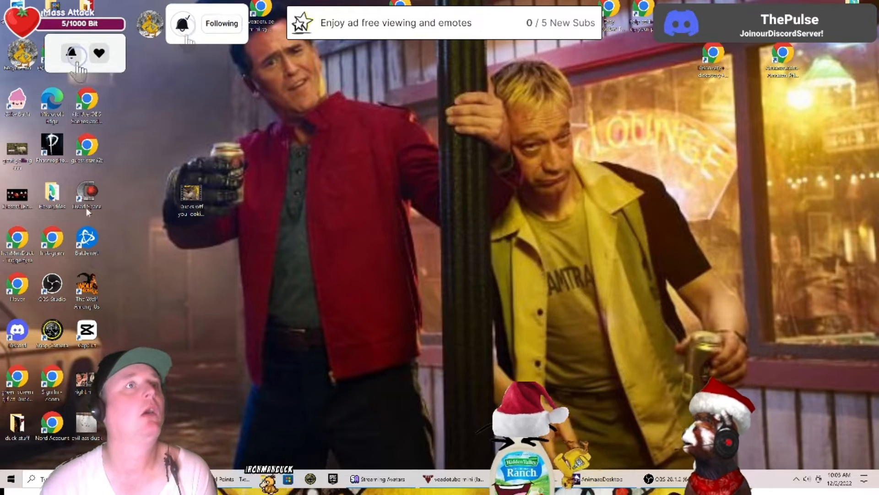
{"action": "left_click", "coordinate": [224, 478]}
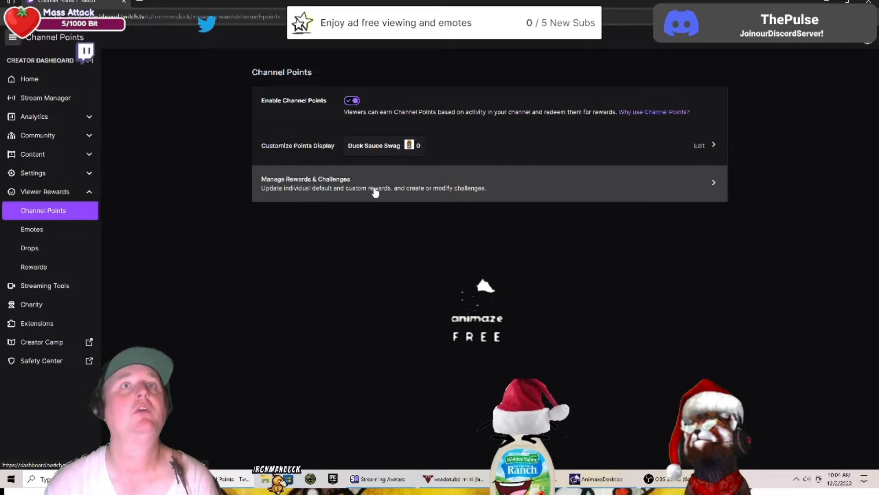
{"action": "left_click", "coordinate": [375, 191]}
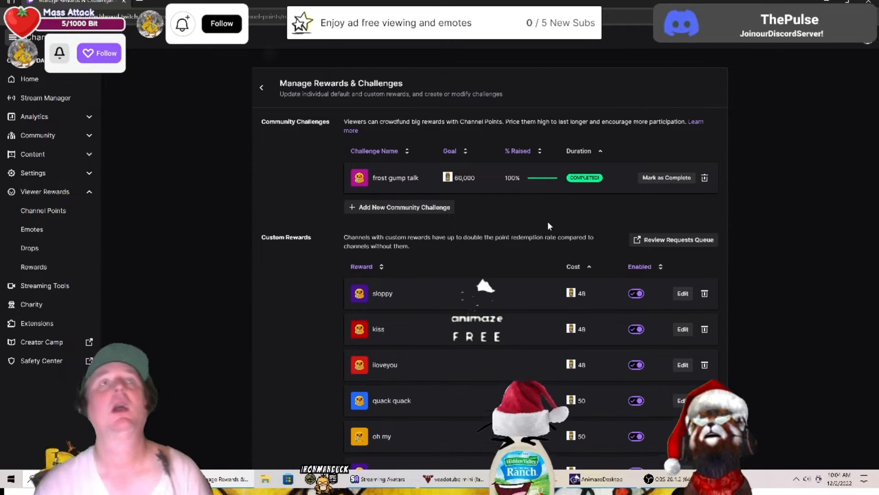
{"action": "scroll", "coordinate": [495, 201], "scroll_direction": "down", "scroll_amount": 9}
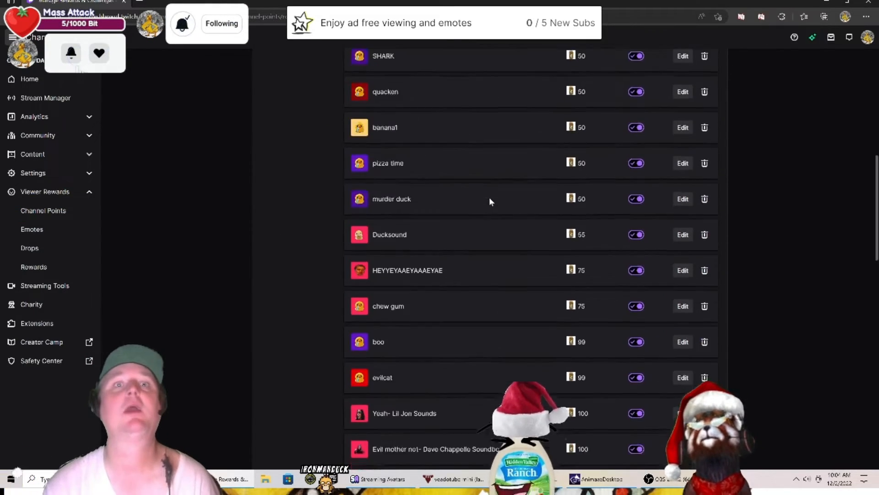
{"action": "scroll", "coordinate": [489, 202], "scroll_direction": "down", "scroll_amount": 18}
{"action": "scroll", "coordinate": [489, 204], "scroll_direction": "up", "scroll_amount": 1}
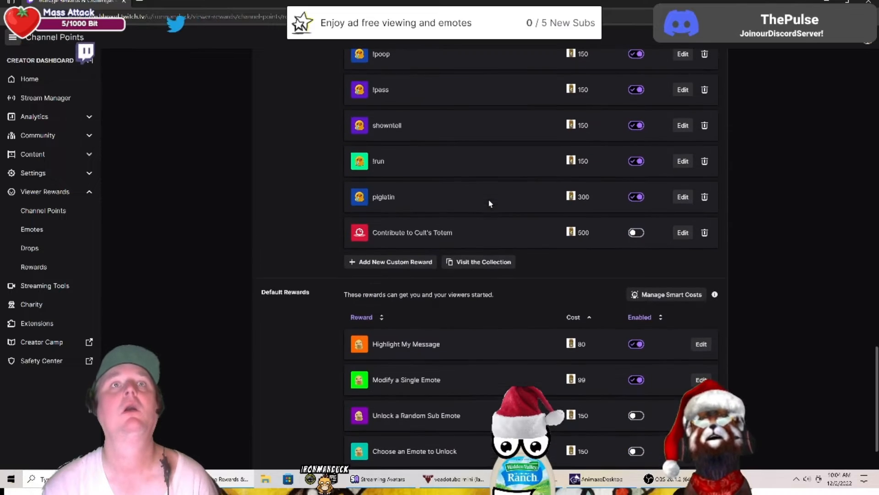
{"action": "left_click", "coordinate": [393, 262]}
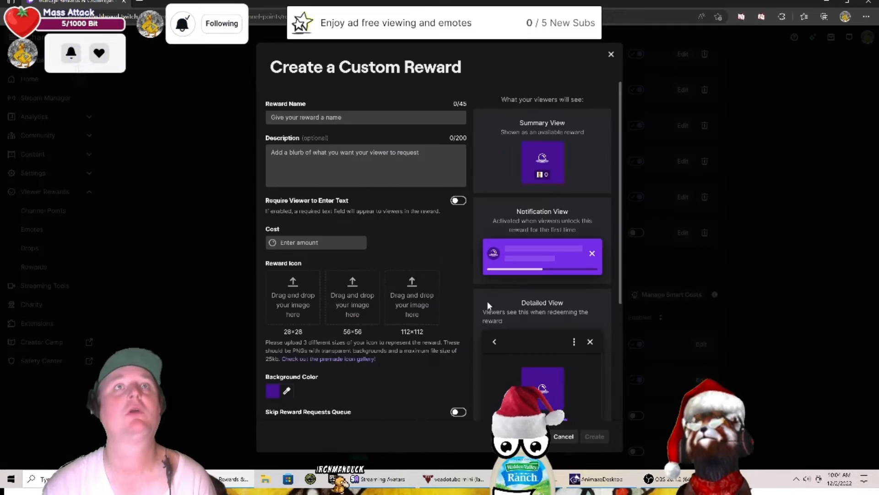
Switch back to OBS and select the wtfducks scene in the scene list.
{"action": "left_click", "coordinate": [663, 479]}
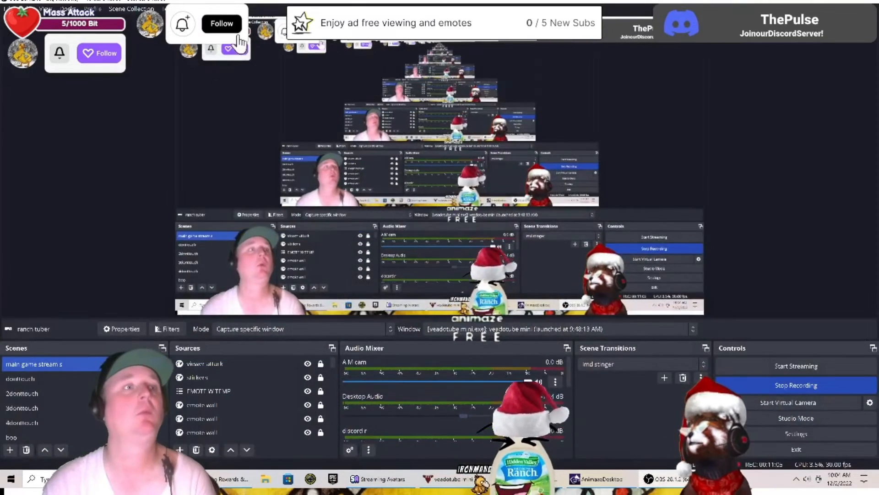
{"action": "scroll", "coordinate": [61, 416], "scroll_direction": "down", "scroll_amount": 5}
{"action": "left_click", "coordinate": [60, 416]}
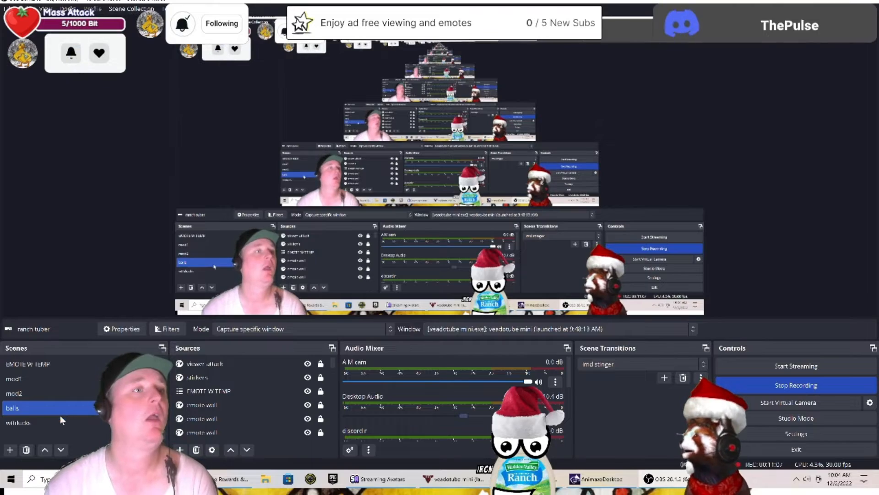
{"action": "scroll", "coordinate": [60, 416], "scroll_direction": "down", "scroll_amount": 5}
{"action": "left_click", "coordinate": [56, 422]}
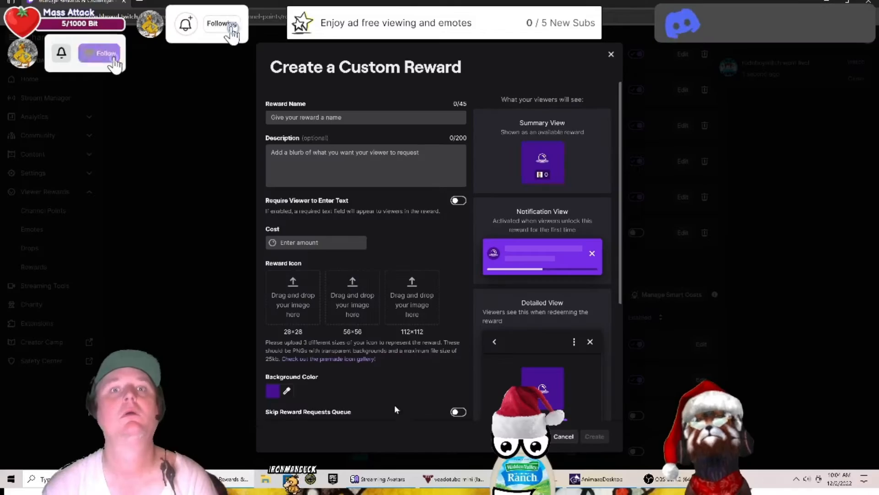
Name the reward wtfducks, describe it as "the most angry duck of them all", and set its cost to 150.
{"action": "right_click", "coordinate": [314, 117]}
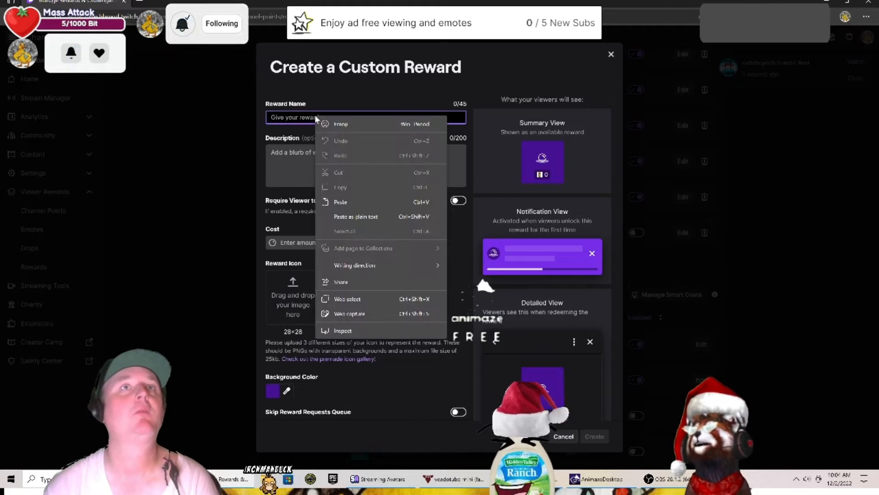
{"action": "left_click", "coordinate": [336, 201]}
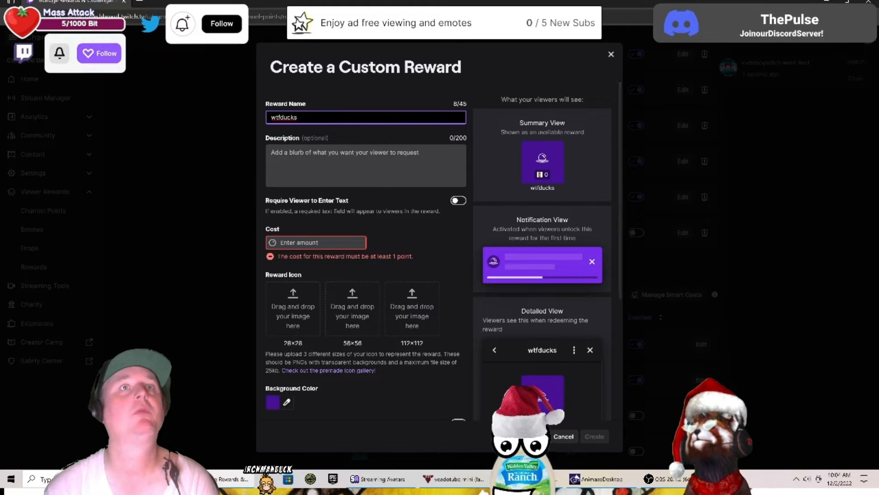
{"action": "key", "text": "Tab"}
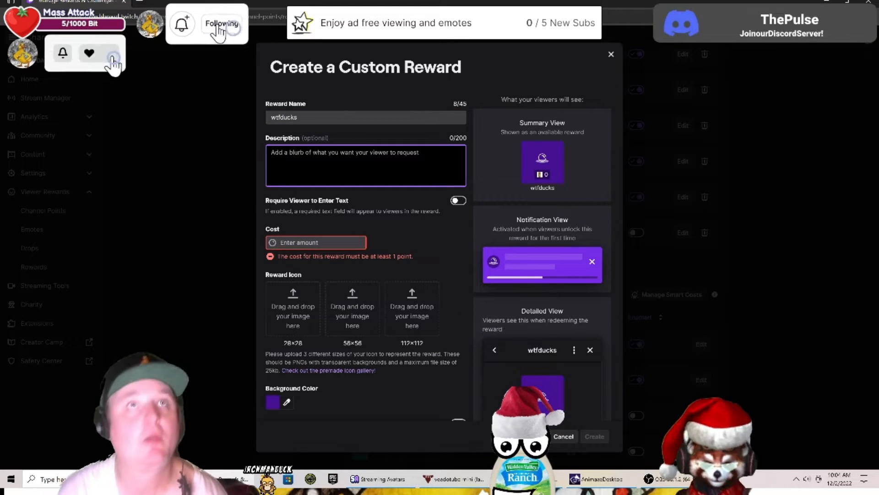
{"action": "type", "text": "the most angry duck of them all"}
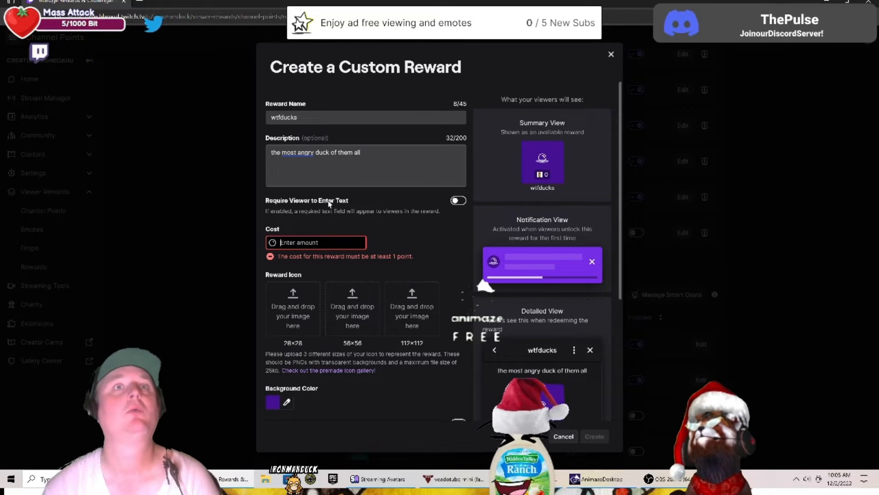
{"action": "type", "text": "150"}
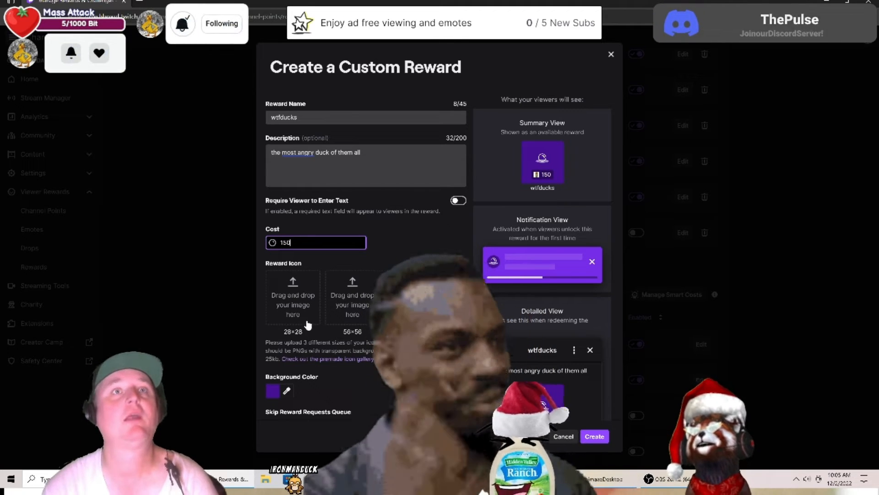
Sort the duck emotes folder by date and upload the 112-pixel mad duck image as the reward's 112×112 icon.
{"action": "left_click", "coordinate": [293, 295]}
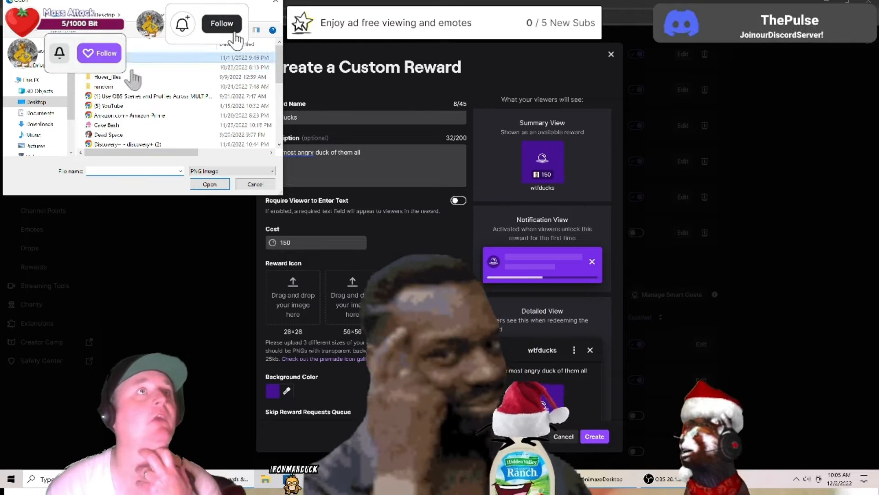
{"action": "double_click", "coordinate": [162, 59]}
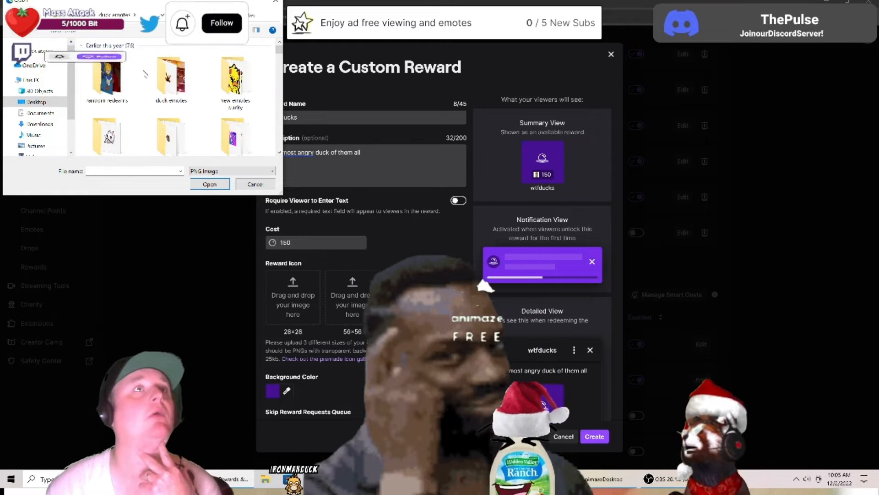
{"action": "double_click", "coordinate": [174, 79]}
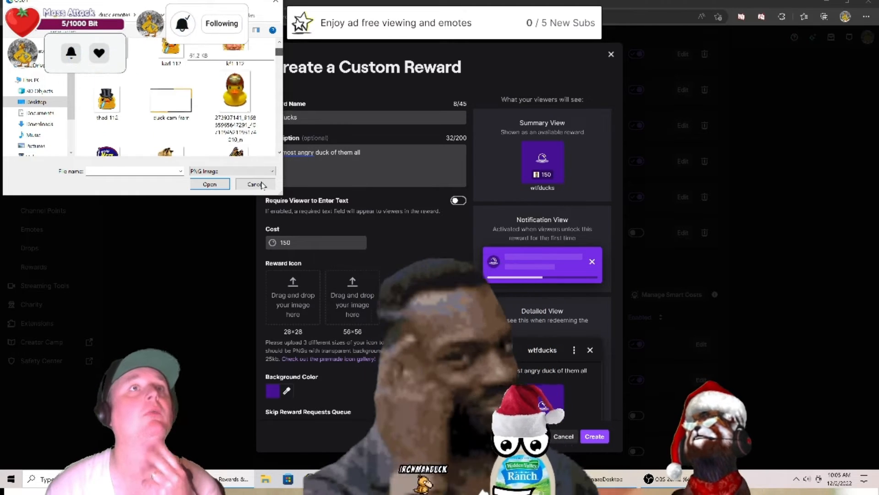
{"action": "scroll", "coordinate": [279, 137], "scroll_direction": "up", "scroll_amount": 3}
{"action": "right_click", "coordinate": [239, 133]}
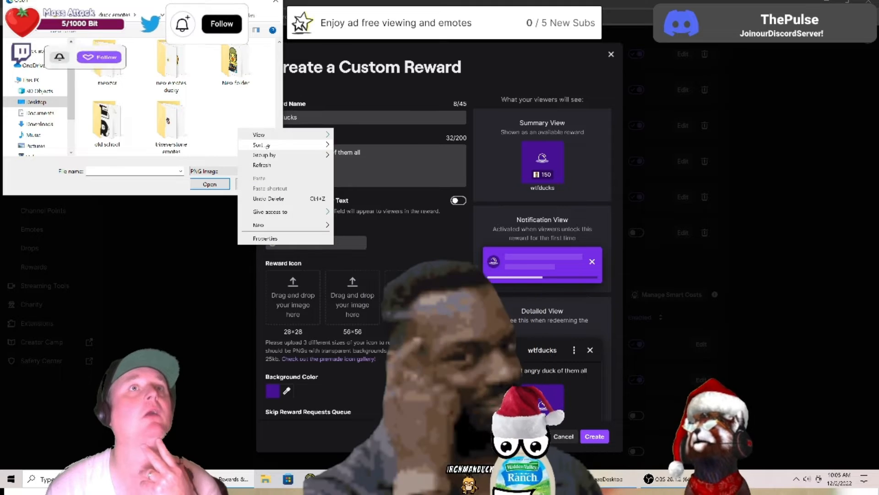
{"action": "mouse_move", "coordinate": [263, 145]}
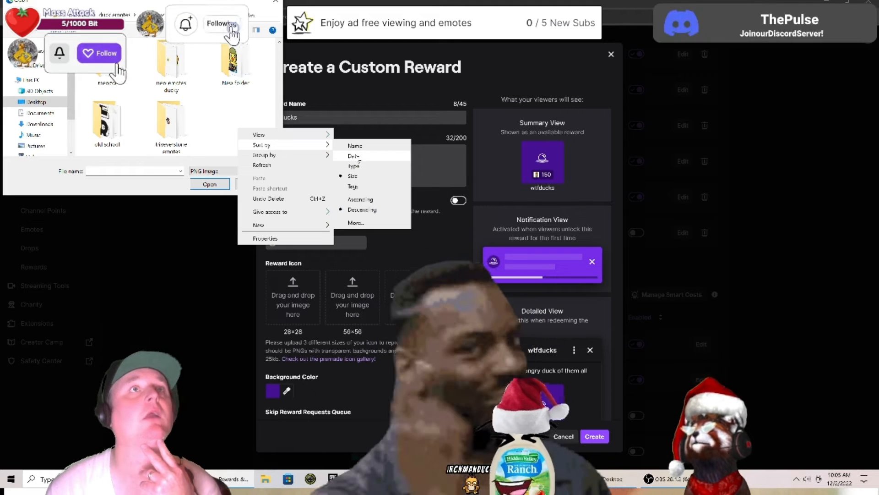
{"action": "left_click", "coordinate": [358, 156]}
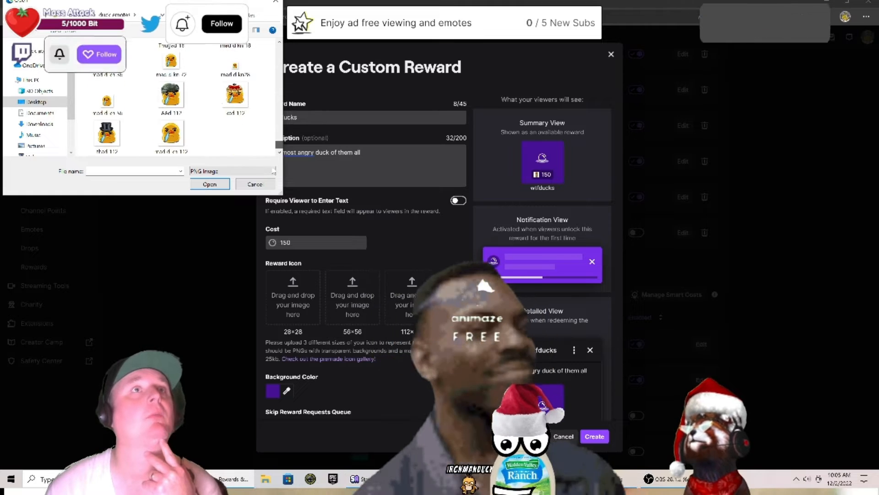
{"action": "left_click", "coordinate": [171, 133]}
{"action": "left_click", "coordinate": [210, 184]}
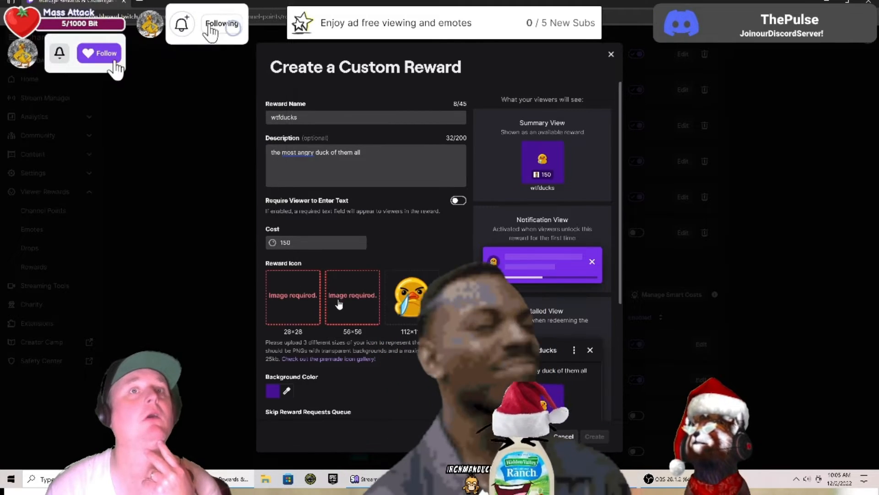
Upload the 56-pixel mad duck image from the duck emotes folder as the reward's 56×56 icon.
{"action": "left_click", "coordinate": [337, 296]}
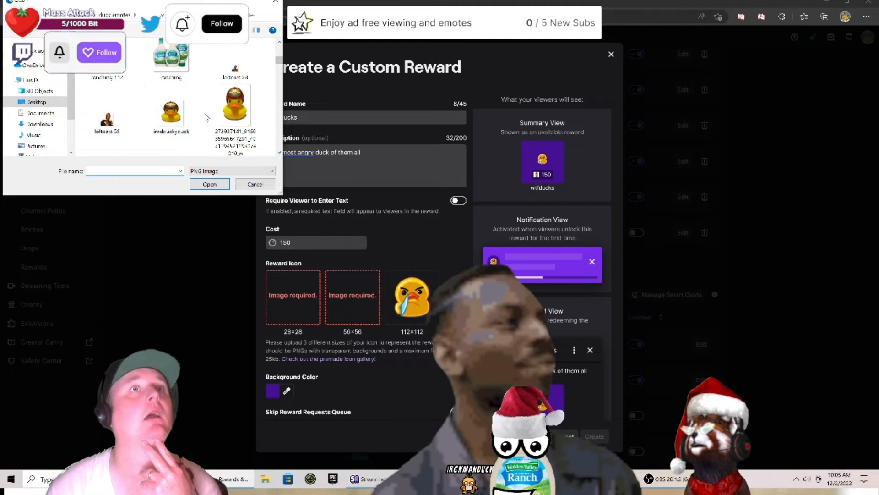
{"action": "scroll", "coordinate": [174, 105], "scroll_direction": "down", "scroll_amount": 10}
{"action": "scroll", "coordinate": [174, 110], "scroll_direction": "down", "scroll_amount": 5}
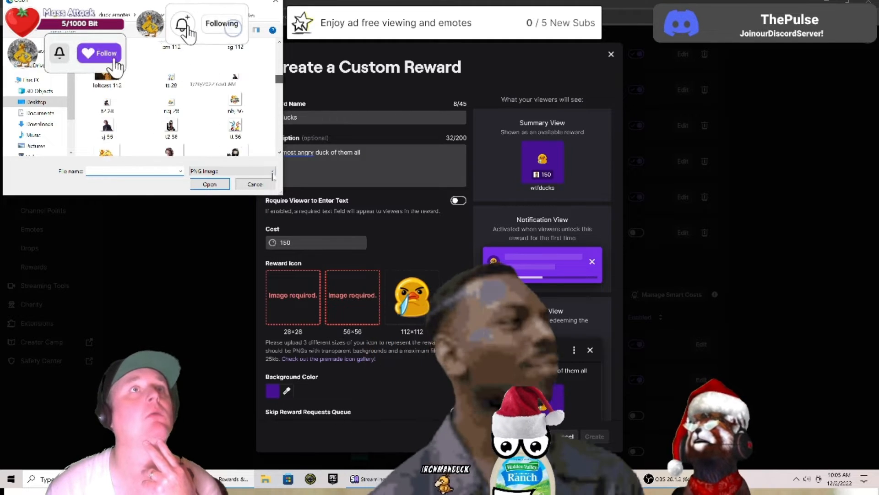
{"action": "scroll", "coordinate": [111, 112], "scroll_direction": "down", "scroll_amount": 5}
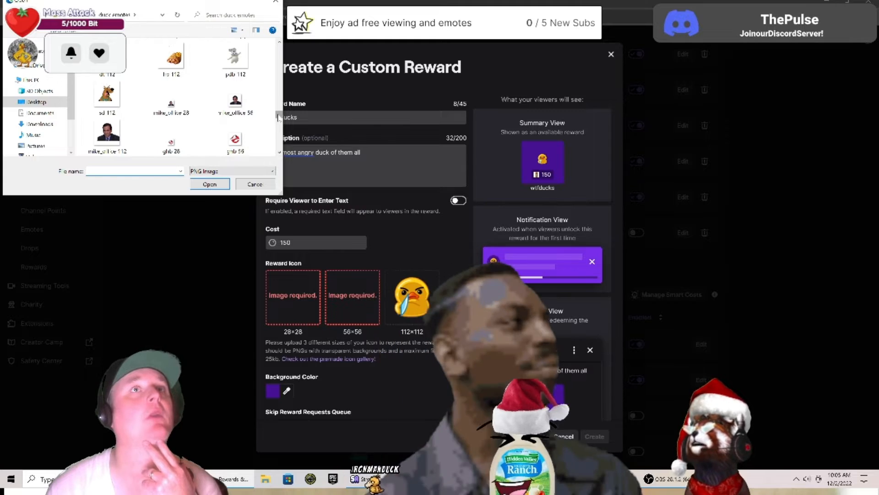
{"action": "left_click", "coordinate": [111, 112]}
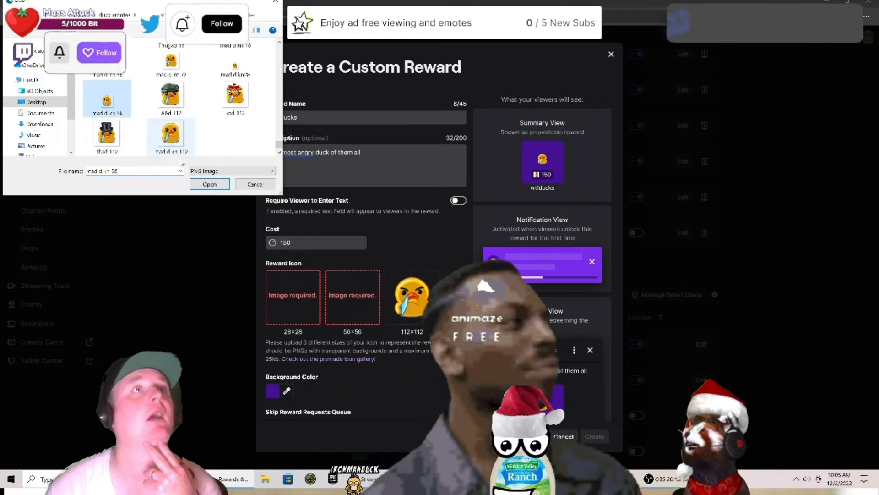
{"action": "left_click", "coordinate": [210, 184]}
Upload the 28-pixel mad duck image from the duck emotes folder as the reward's 28×28 icon.
{"action": "left_click", "coordinate": [301, 311]}
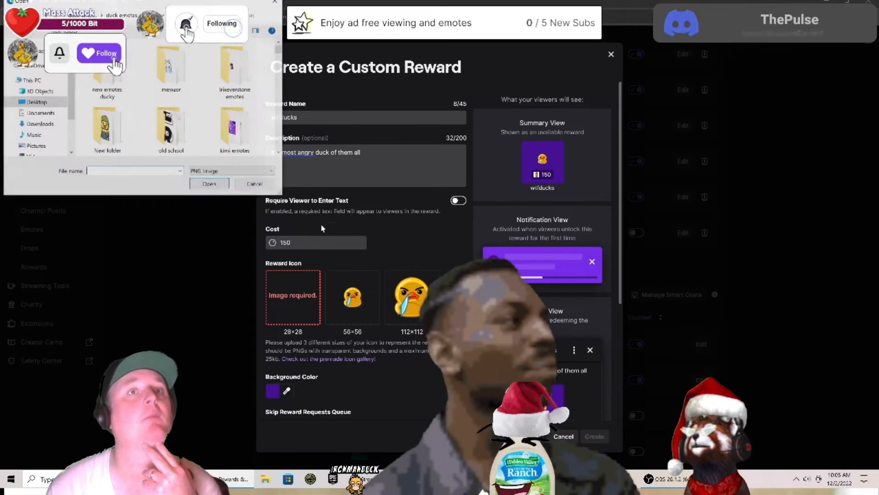
{"action": "scroll", "coordinate": [275, 103], "scroll_direction": "down", "scroll_amount": 5}
{"action": "scroll", "coordinate": [193, 112], "scroll_direction": "down", "scroll_amount": 5}
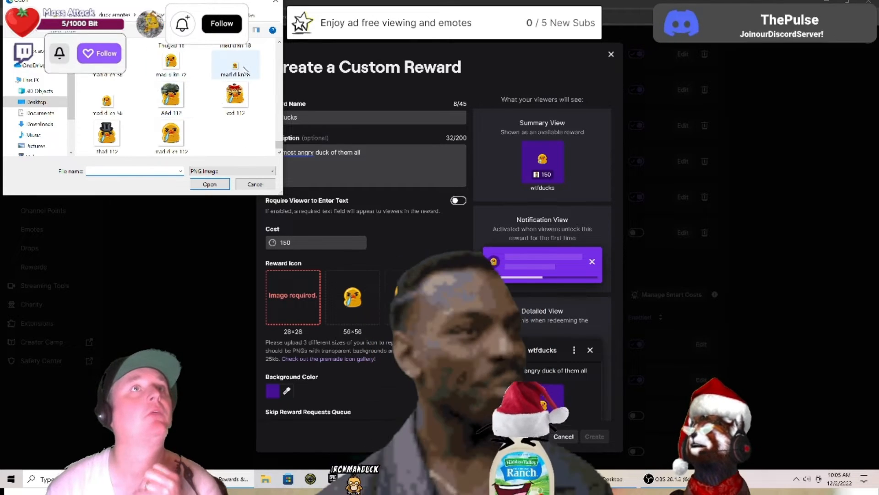
{"action": "left_click", "coordinate": [235, 67]}
{"action": "left_click", "coordinate": [210, 184]}
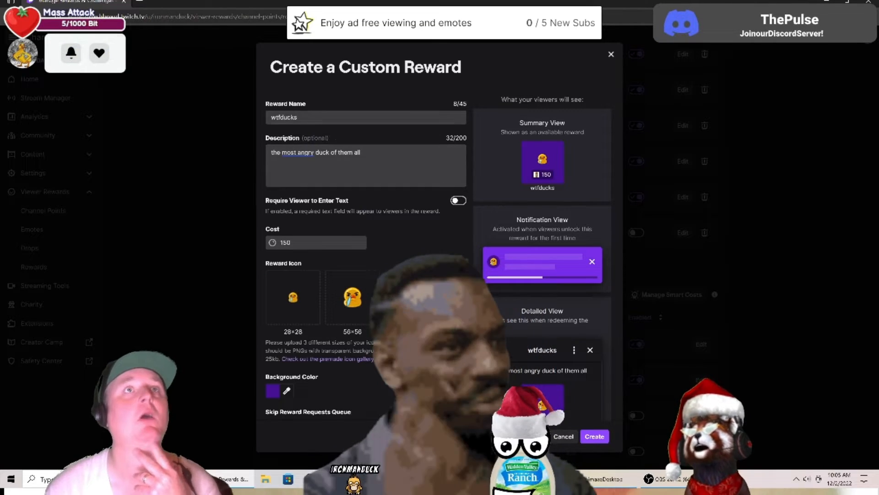
Set the reward's background color to black and create the reward.
{"action": "scroll", "coordinate": [485, 286], "scroll_direction": "down", "scroll_amount": 2}
{"action": "scroll", "coordinate": [485, 286], "scroll_direction": "down", "scroll_amount": 5}
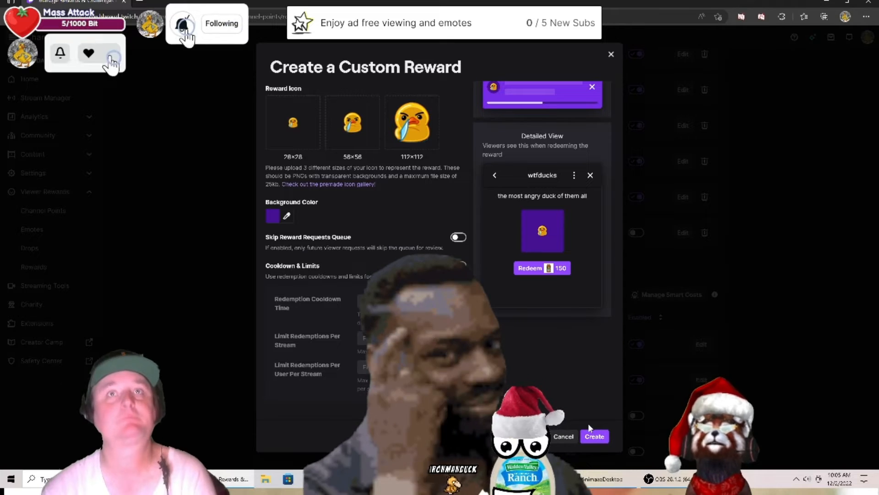
{"action": "left_click", "coordinate": [274, 216]}
{"action": "left_click_drag", "start_coordinate": [364, 224], "coordinate": [389, 222]}
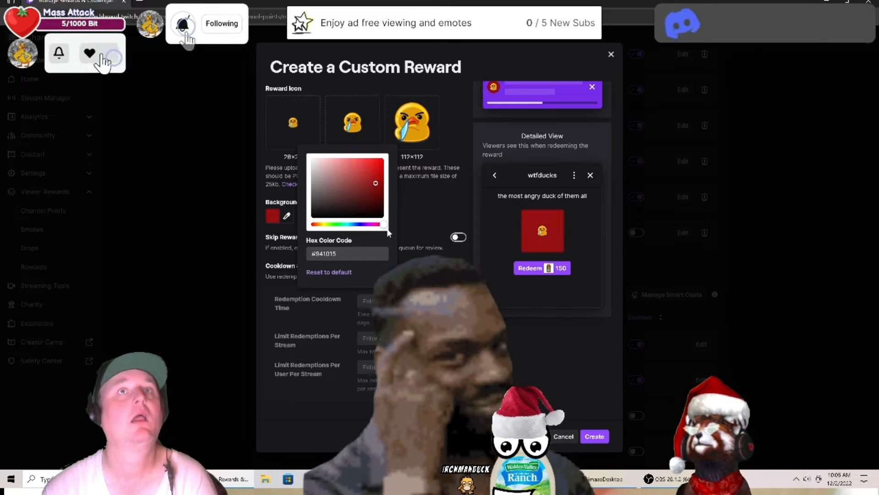
{"action": "left_click", "coordinate": [376, 178]}
{"action": "left_click_drag", "start_coordinate": [383, 159], "coordinate": [389, 148]}
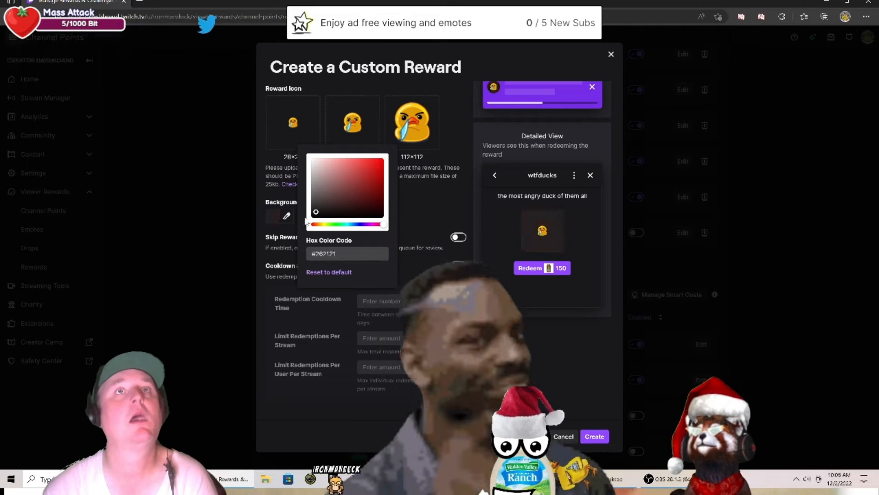
{"action": "left_click_drag", "start_coordinate": [386, 161], "coordinate": [384, 217]}
{"action": "left_click", "coordinate": [422, 215]}
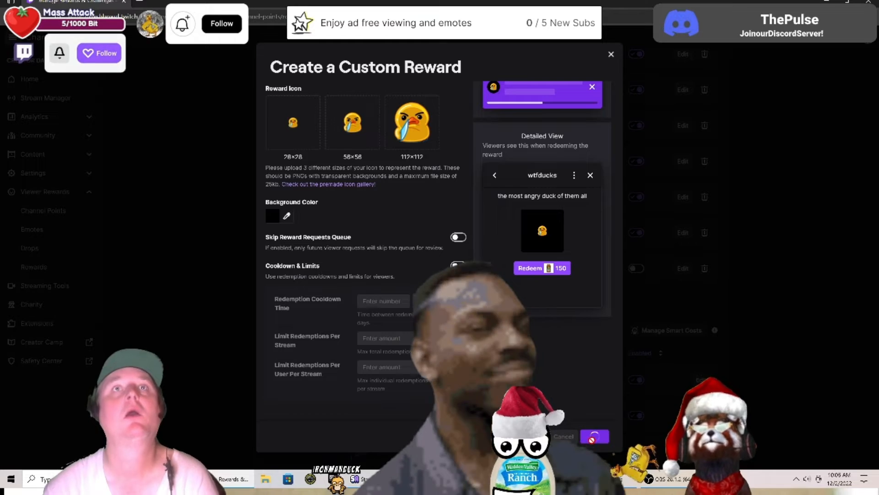
{"action": "left_click", "coordinate": [593, 438]}
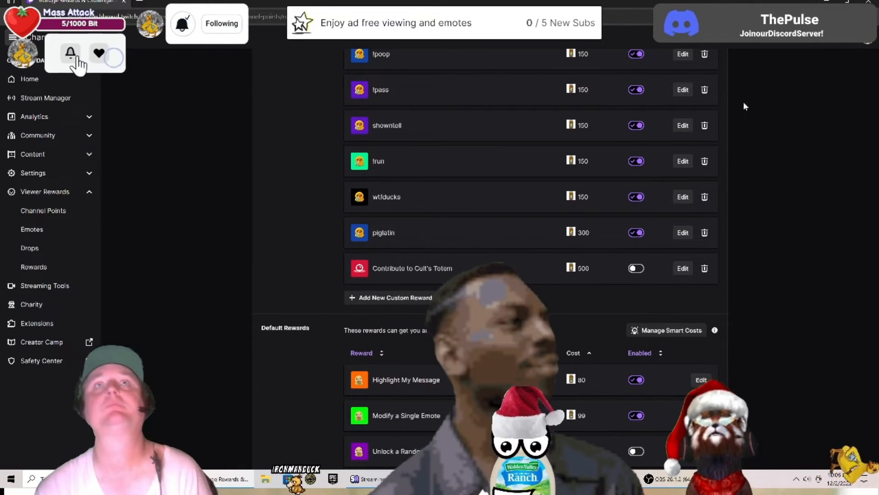
Switch to the Triggerfyre dashboard from the desktop and connect its OBS triggers to OBS at localhost:4444.
{"action": "left_click", "coordinate": [824, 2]}
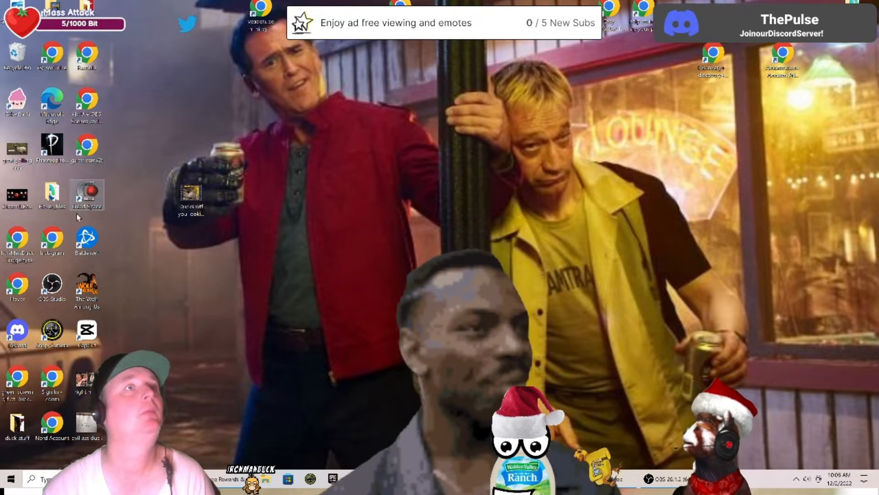
{"action": "double_click", "coordinate": [18, 250]}
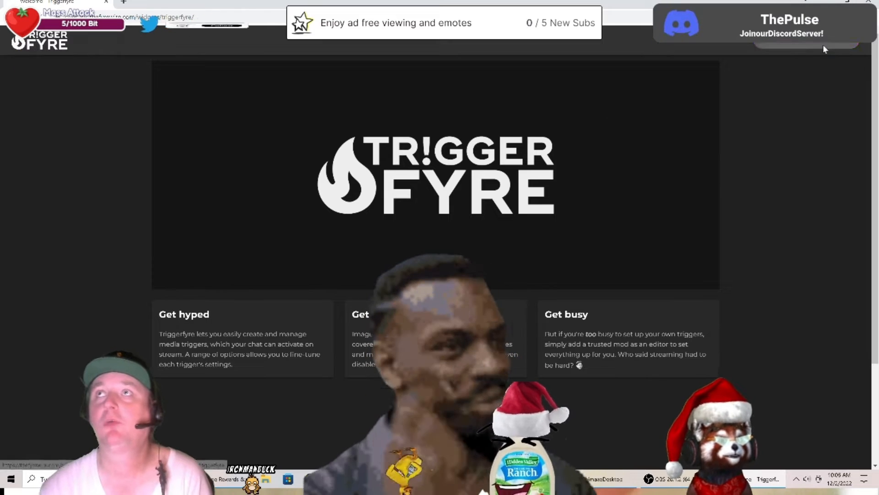
{"action": "left_click", "coordinate": [823, 44]}
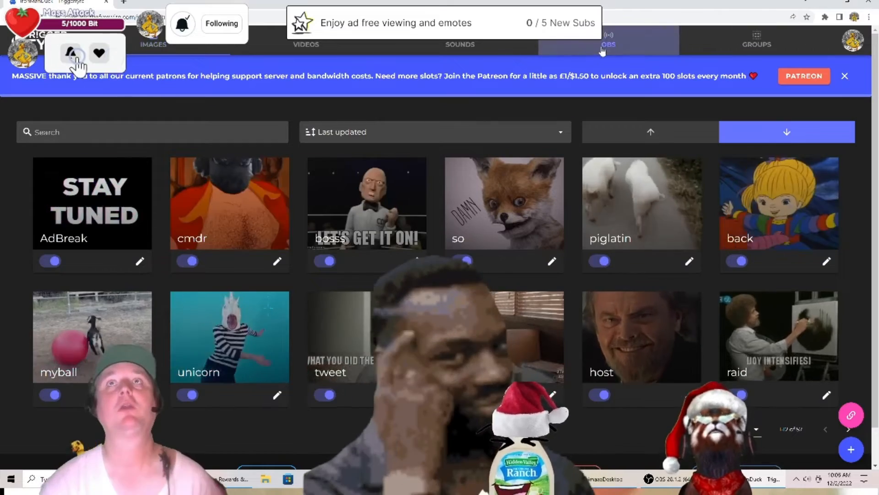
{"action": "left_click", "coordinate": [604, 46]}
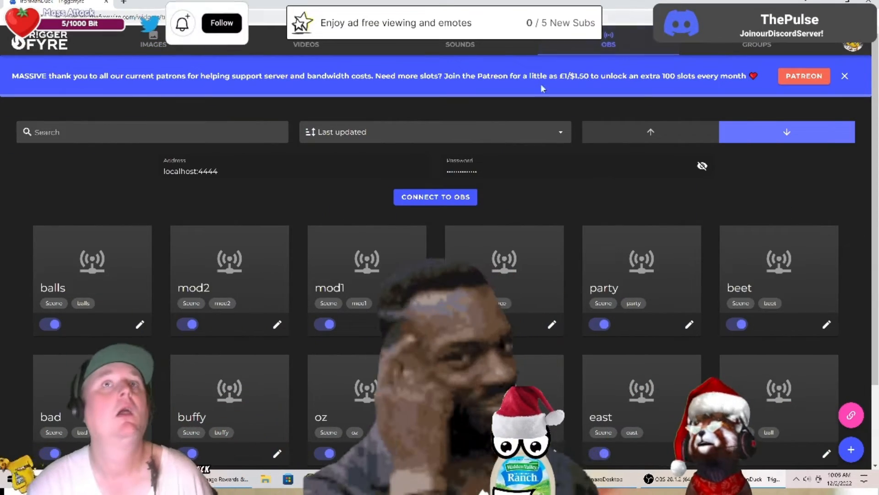
{"action": "left_click", "coordinate": [446, 200]}
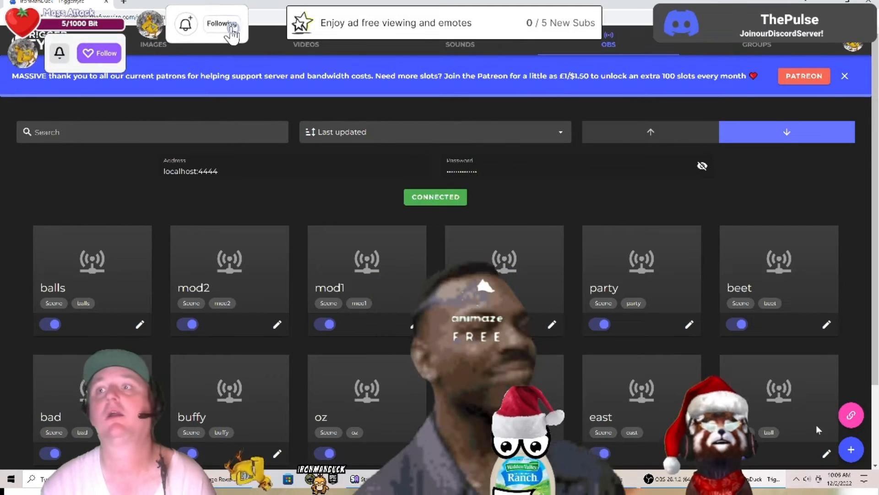
Start a new OBS trigger with the command name wtfducks.
{"action": "left_click", "coordinate": [851, 449]}
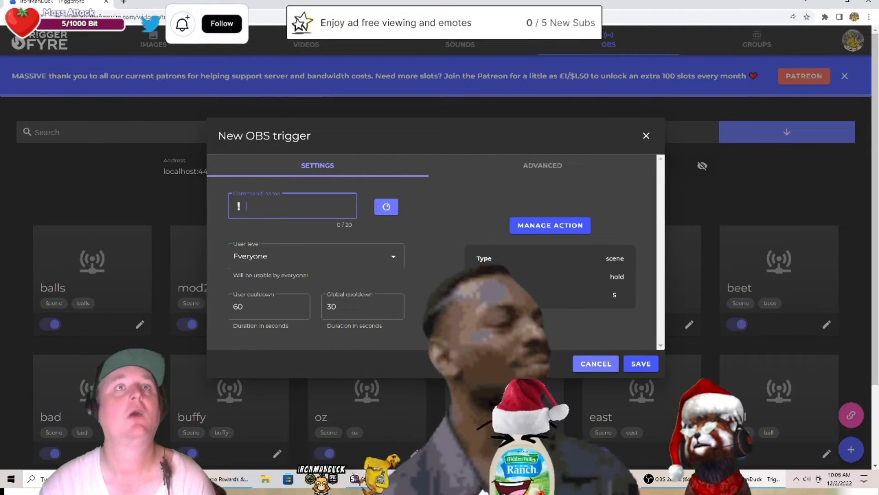
{"action": "right_click", "coordinate": [264, 205]}
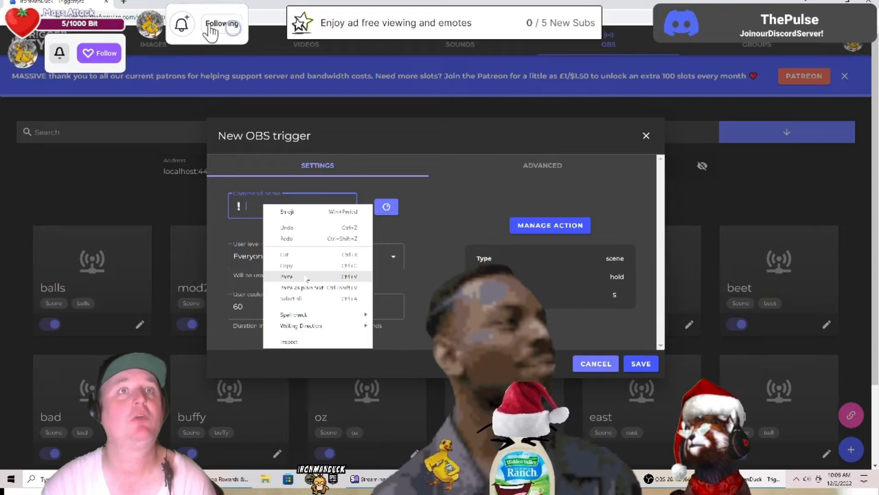
{"action": "left_click", "coordinate": [287, 276]}
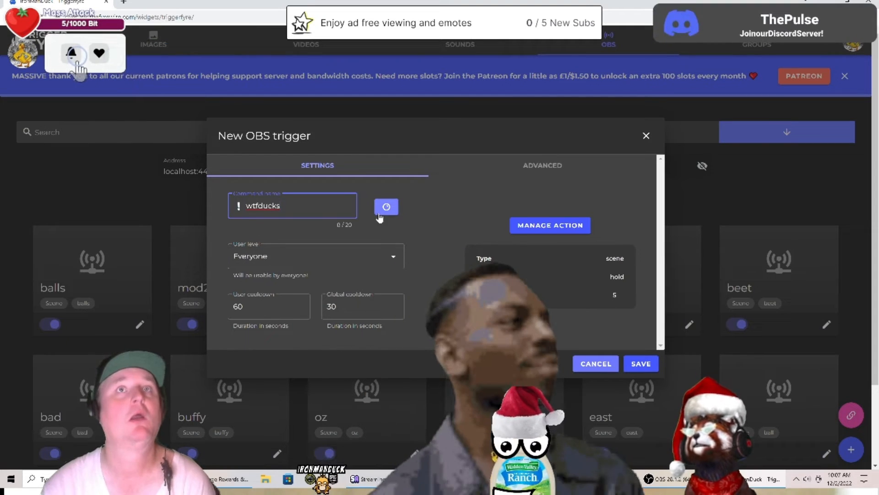
Link the new trigger to the custom Twitch reward named wtfducks.
{"action": "left_click", "coordinate": [386, 207]}
{"action": "left_click", "coordinate": [409, 243]}
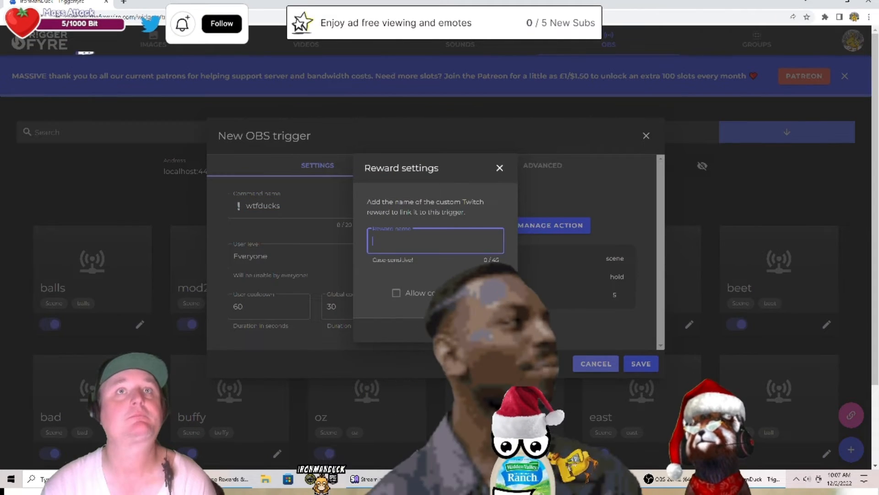
{"action": "right_click", "coordinate": [409, 244]}
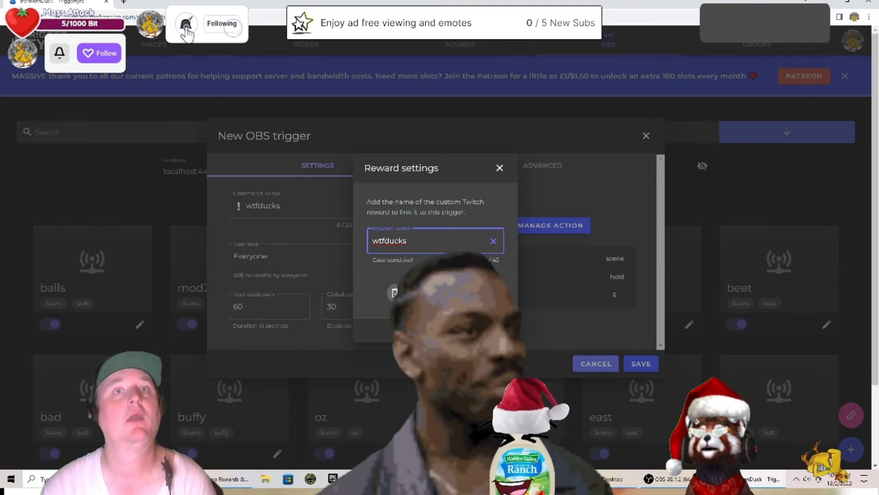
{"action": "key", "text": "Return"}
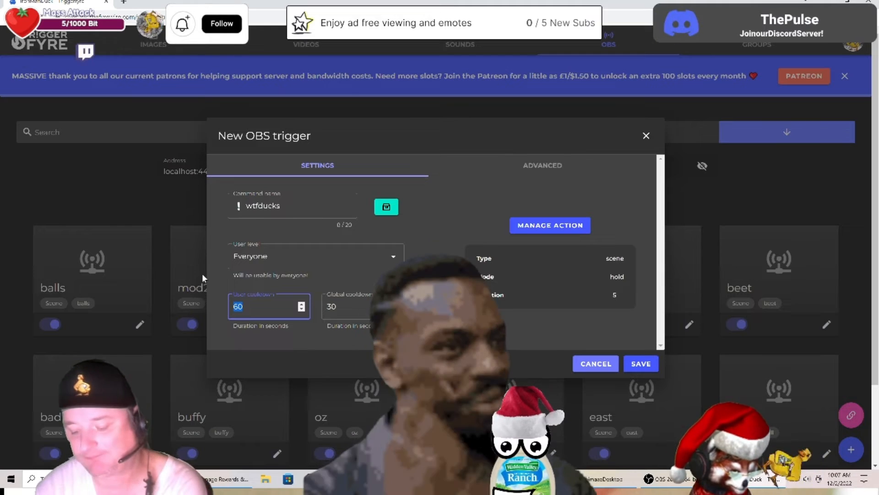
Set the trigger's user and global cooldowns to 10 seconds and keep the user level at Everyone.
{"action": "type", "text": "10"}
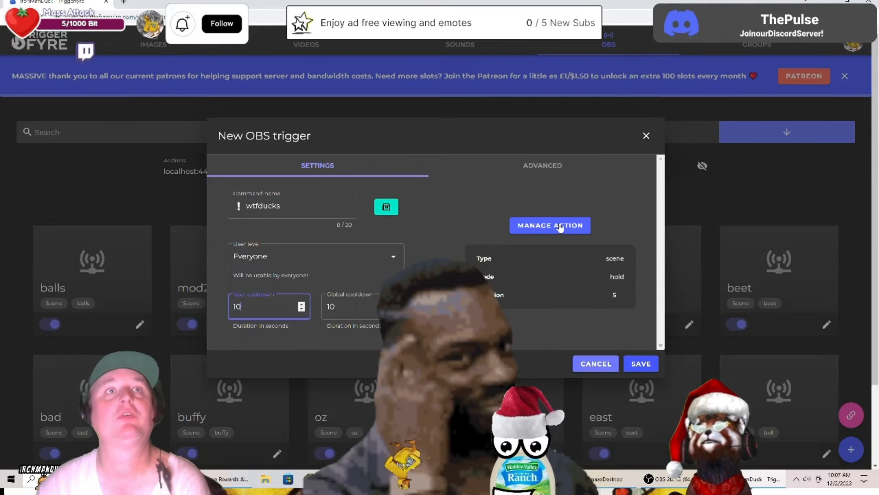
{"action": "left_click", "coordinate": [255, 257]}
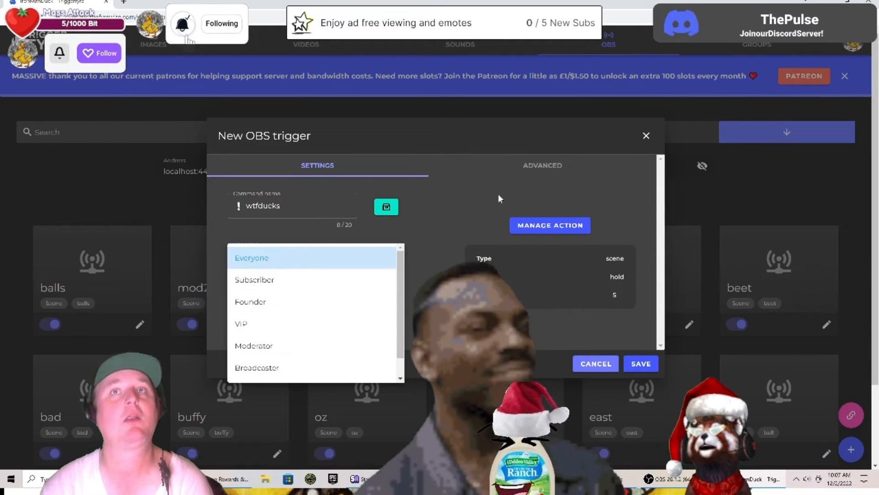
{"action": "left_click", "coordinate": [498, 195]}
Set the trigger's action to hold the wtfducks scene for 10 seconds, and save the new trigger.
{"action": "left_click", "coordinate": [554, 228]}
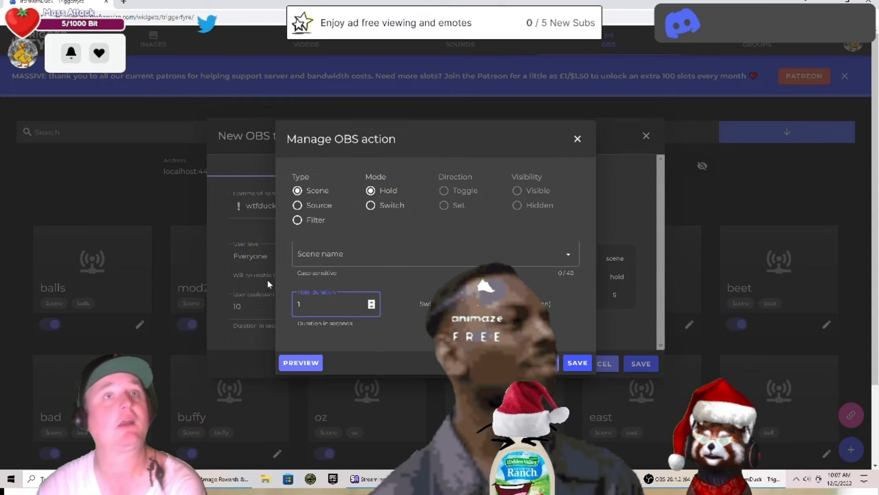
{"action": "left_click", "coordinate": [316, 254]}
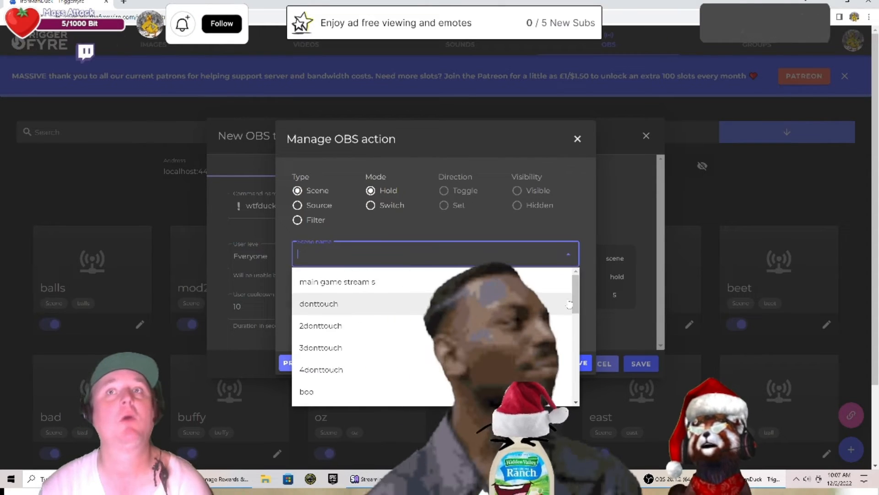
{"action": "scroll", "coordinate": [323, 397], "scroll_direction": "down", "scroll_amount": 6}
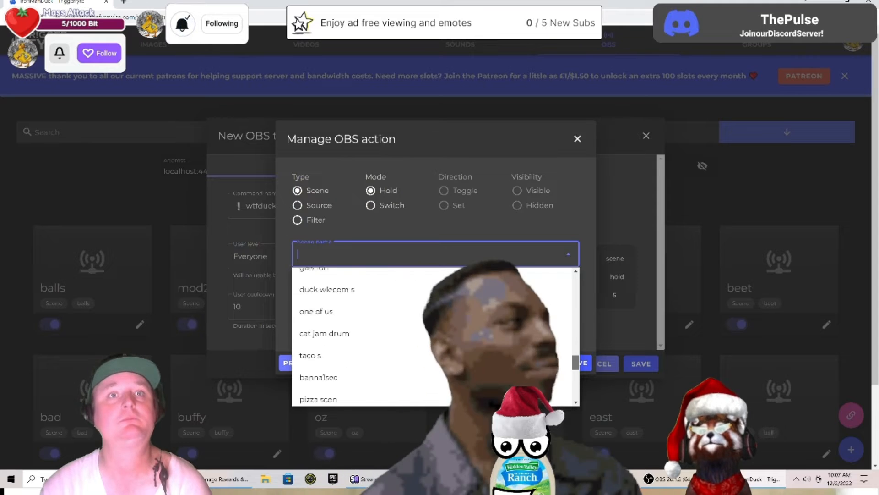
{"action": "left_click", "coordinate": [316, 392]}
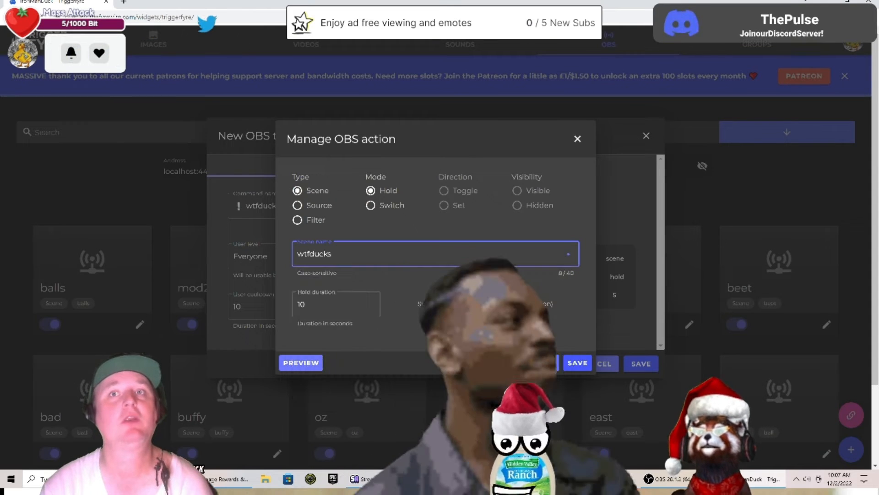
{"action": "left_click", "coordinate": [576, 363]}
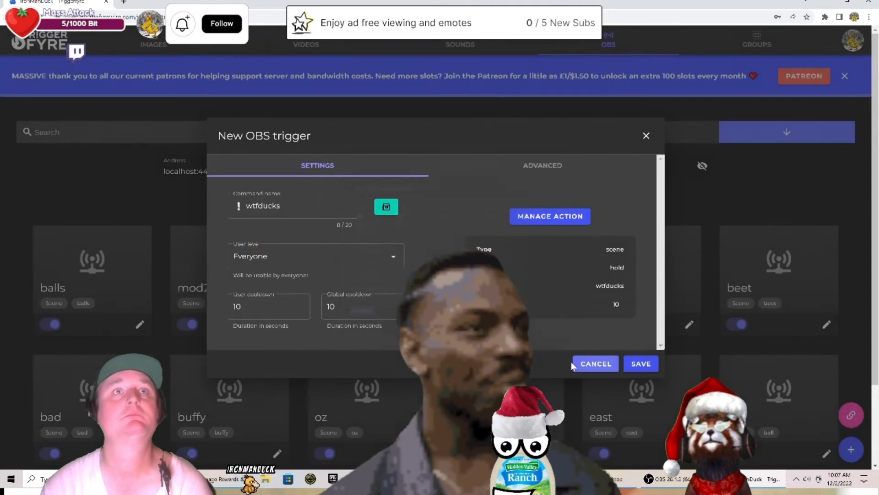
{"action": "left_click", "coordinate": [651, 363]}
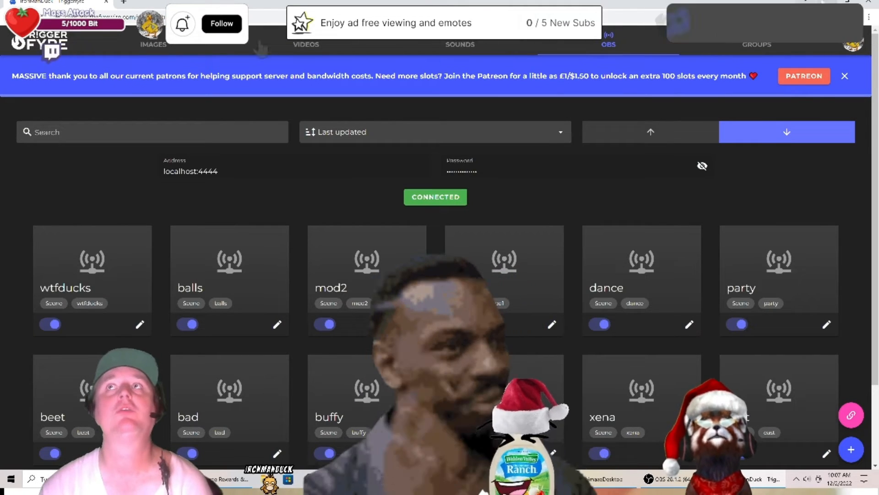
Switch to OBS and locate the ranch tuber and png tuber2 sources in the main game stream scene.
{"action": "key", "text": "super+d"}
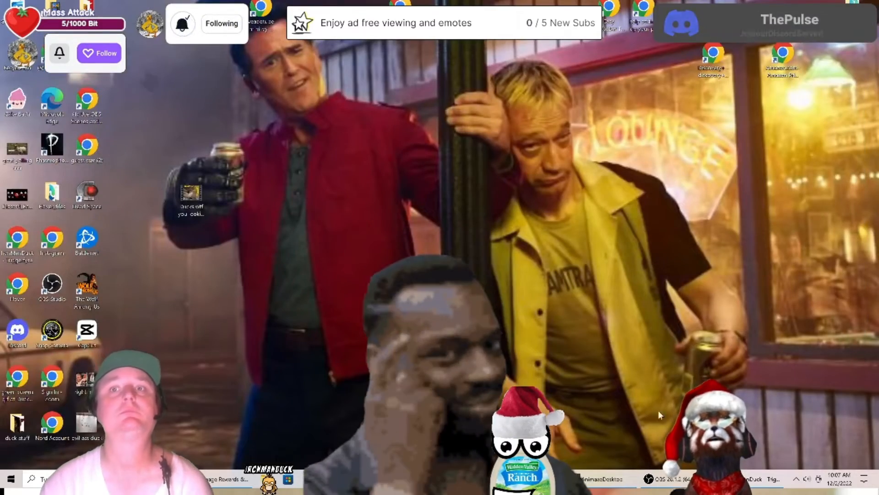
{"action": "left_click", "coordinate": [659, 479]}
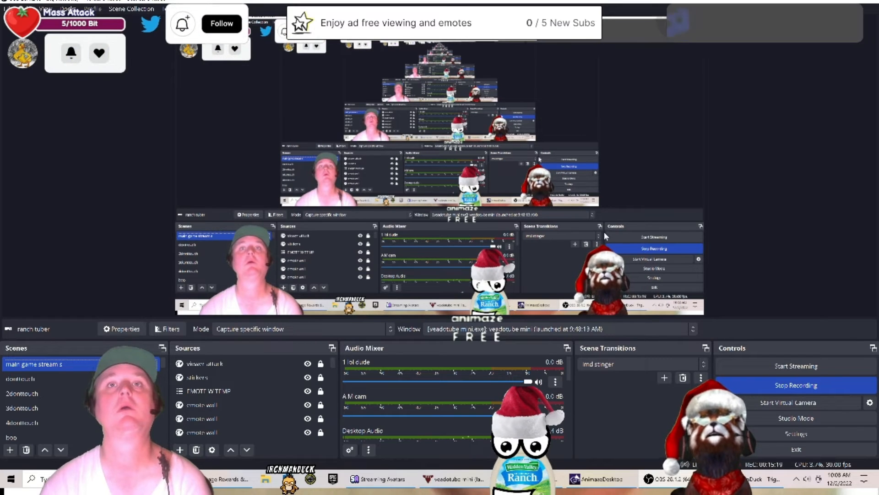
{"action": "scroll", "coordinate": [242, 383], "scroll_direction": "down", "scroll_amount": 3}
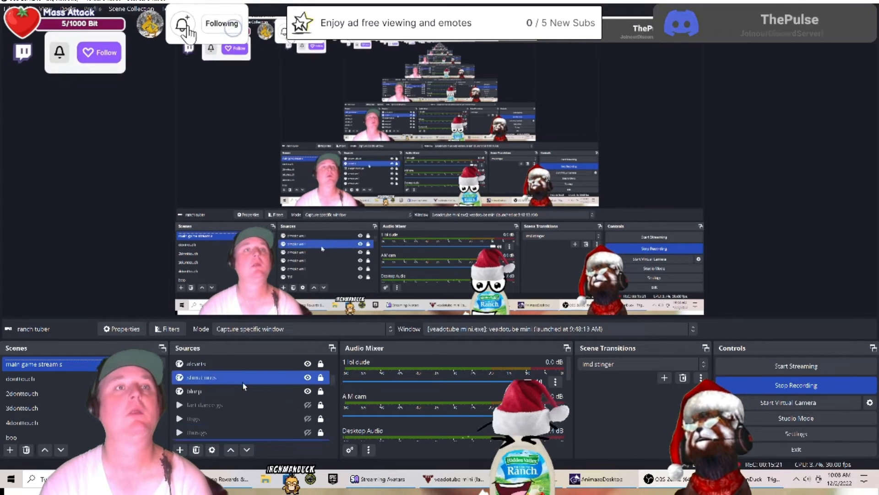
Set the ranch tuber source to capture the veadotube mini window launched at 9:48:05 AM.
{"action": "double_click", "coordinate": [216, 403]}
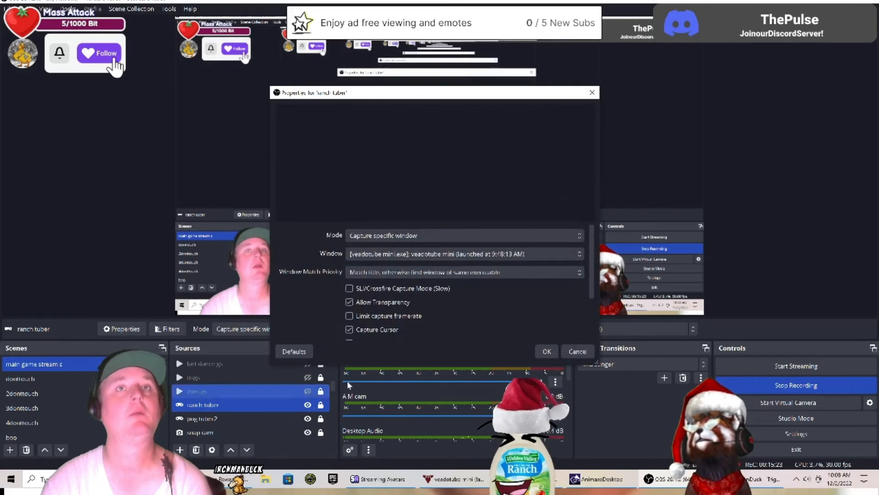
{"action": "left_click", "coordinate": [422, 255]}
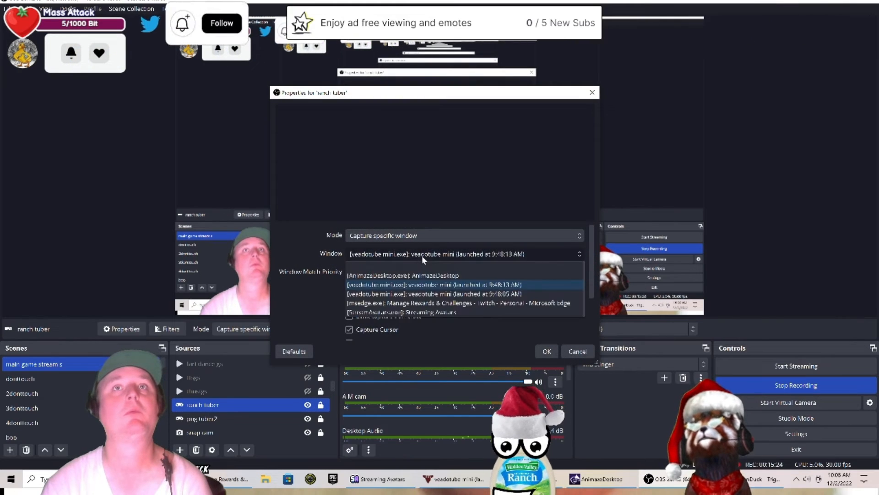
{"action": "left_click", "coordinate": [458, 293]}
{"action": "left_click", "coordinate": [546, 351]}
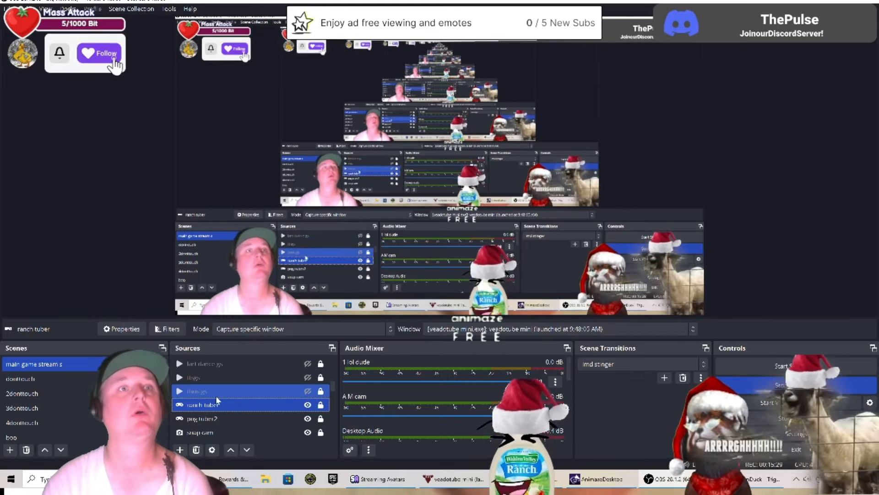
Set the png tuber2 source to capture the veadotube mini window launched at 9:48:05 AM.
{"action": "left_click", "coordinate": [206, 418]}
{"action": "double_click", "coordinate": [206, 418]}
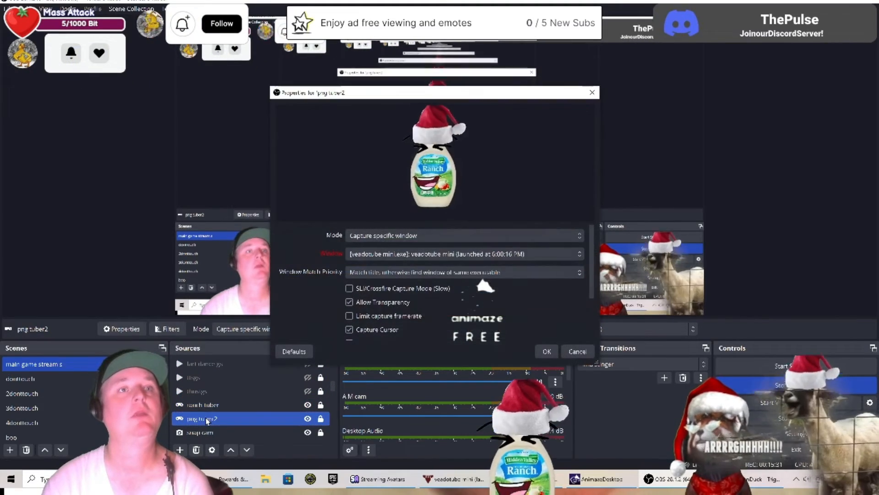
{"action": "left_click", "coordinate": [497, 255]}
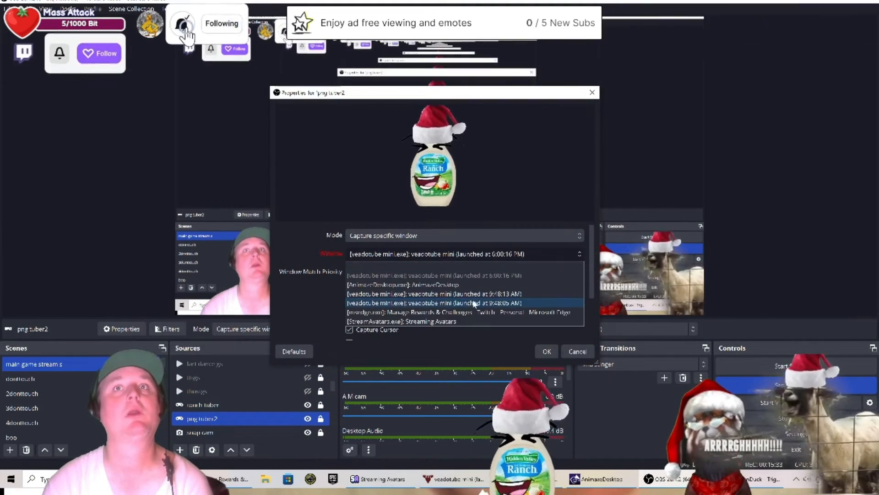
{"action": "left_click", "coordinate": [471, 303]}
{"action": "left_click", "coordinate": [546, 352]}
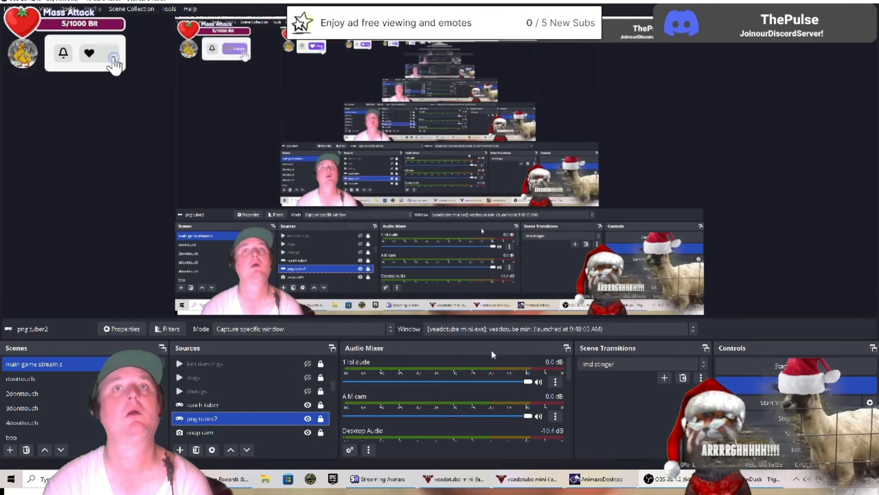
Set the ranch tuber source to capture the veadotube mini window launched at 9:48:13 AM, and check png tuber2's properties.
{"action": "left_click", "coordinate": [235, 404], "text": "ctrl"}
{"action": "double_click", "coordinate": [235, 404]}
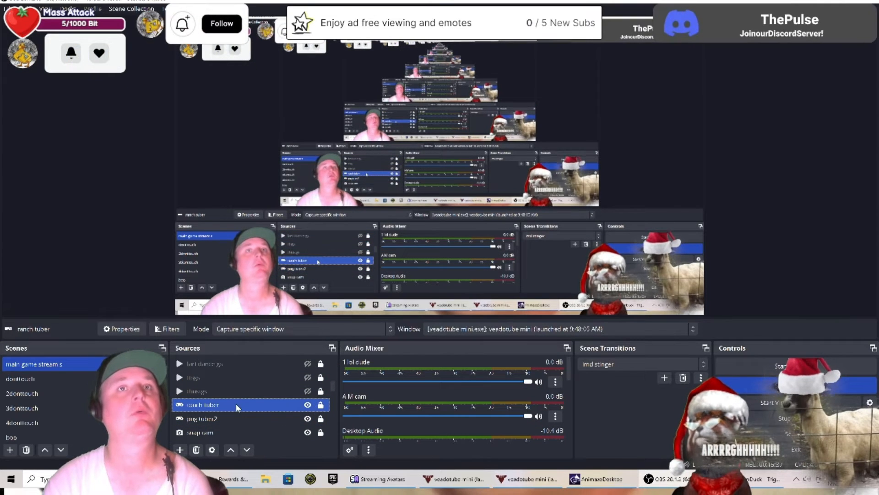
{"action": "left_click", "coordinate": [498, 254]}
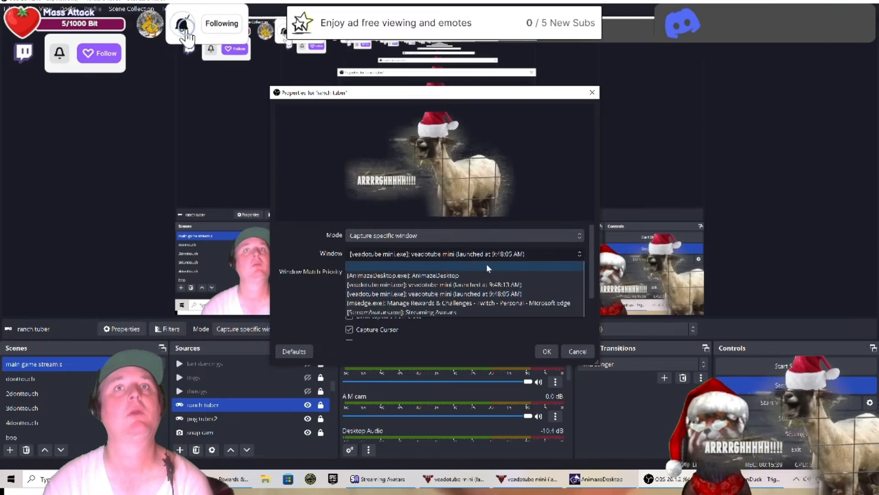
{"action": "left_click", "coordinate": [456, 282]}
{"action": "left_click", "coordinate": [547, 351]}
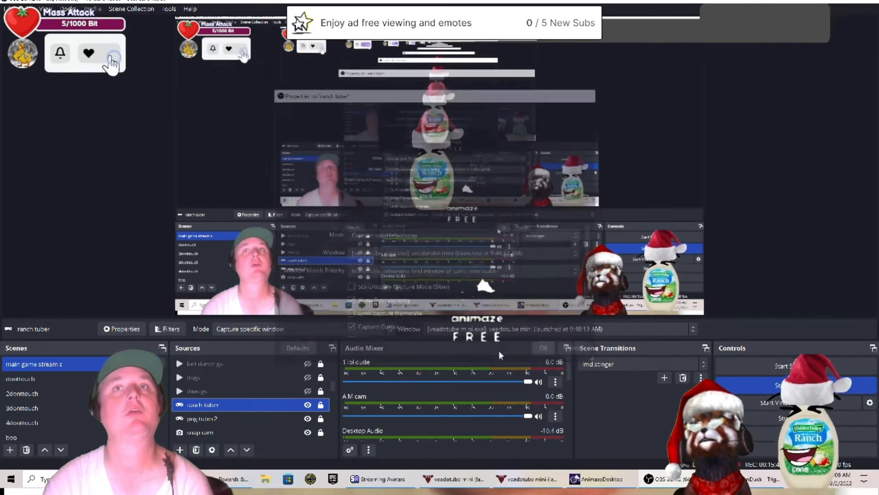
{"action": "double_click", "coordinate": [216, 417]}
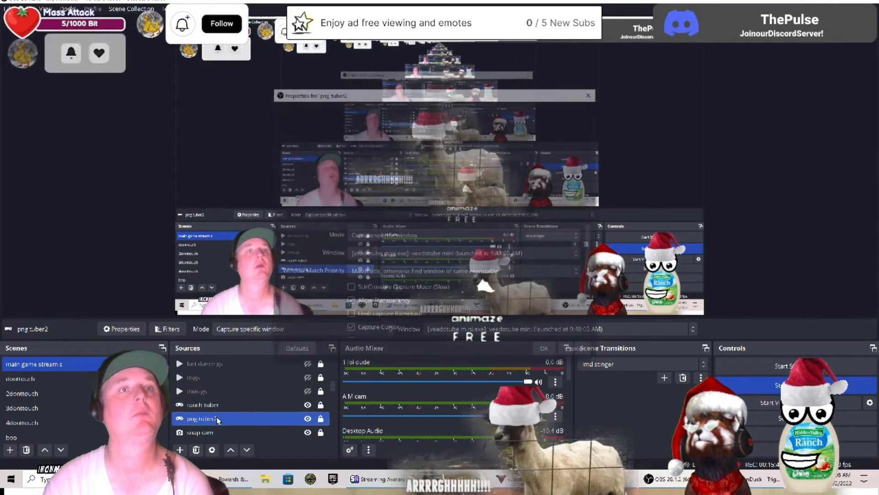
{"action": "left_click", "coordinate": [546, 351]}
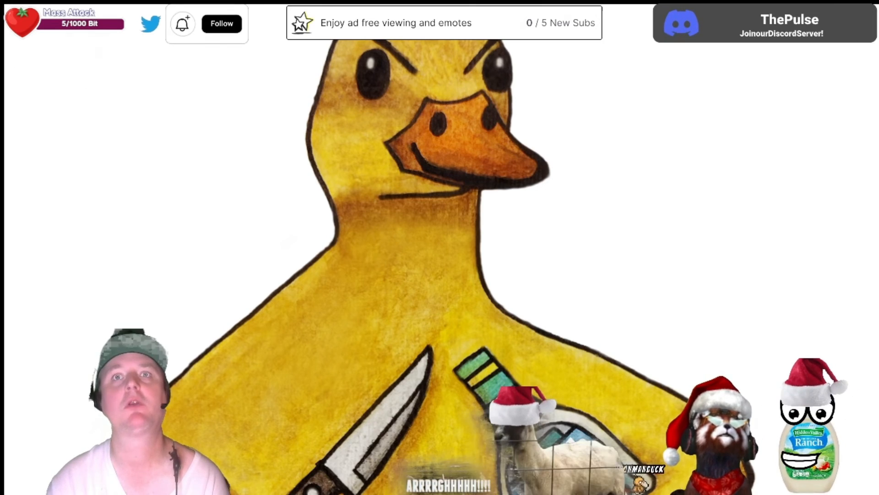
Make the Display source visible in the main game stream scene and close the Videos folder window.
{"action": "left_click", "coordinate": [552, 353]}
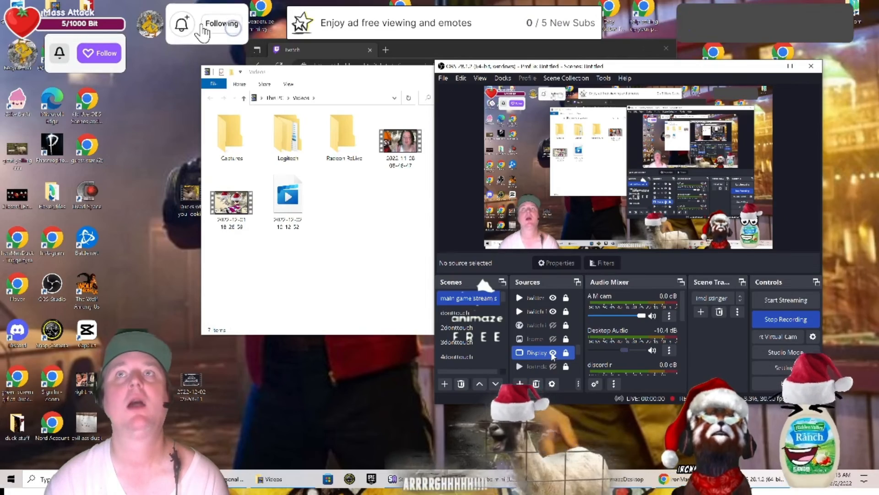
{"action": "left_click_drag", "start_coordinate": [387, 72], "coordinate": [256, 75]}
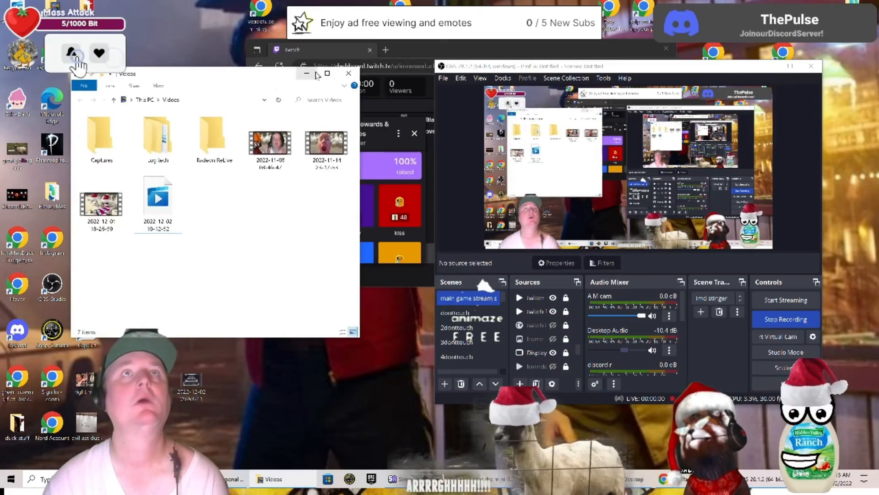
{"action": "left_click", "coordinate": [349, 74]}
Move the Twitch stream manager window clear of OBS and redeem the wtfducks reward for 150 points.
{"action": "left_click_drag", "start_coordinate": [422, 53], "coordinate": [235, 36]}
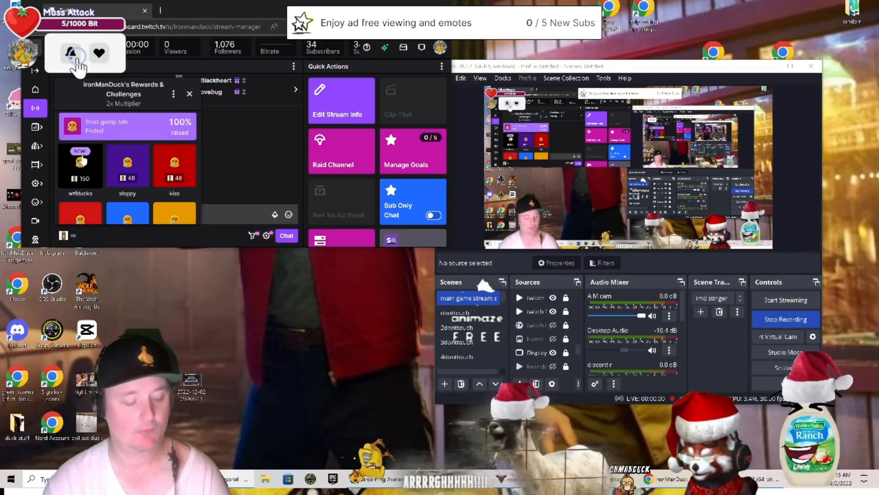
{"action": "left_click", "coordinate": [81, 176]}
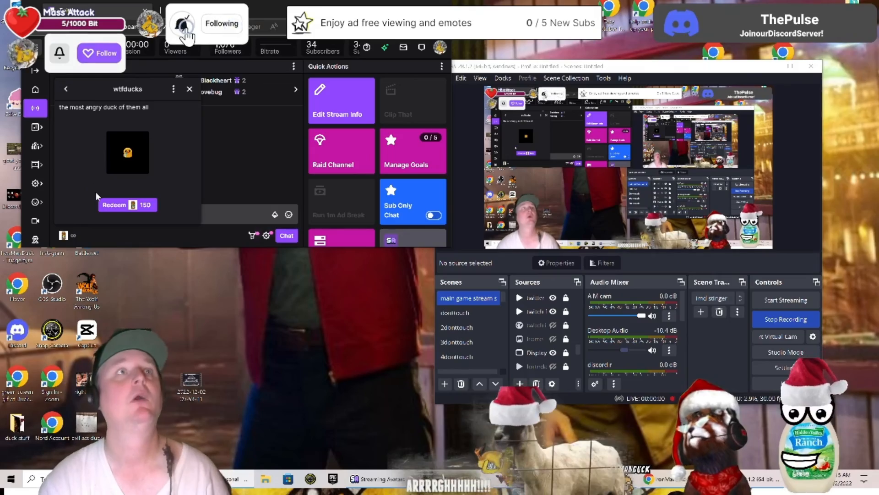
{"action": "left_click", "coordinate": [110, 206]}
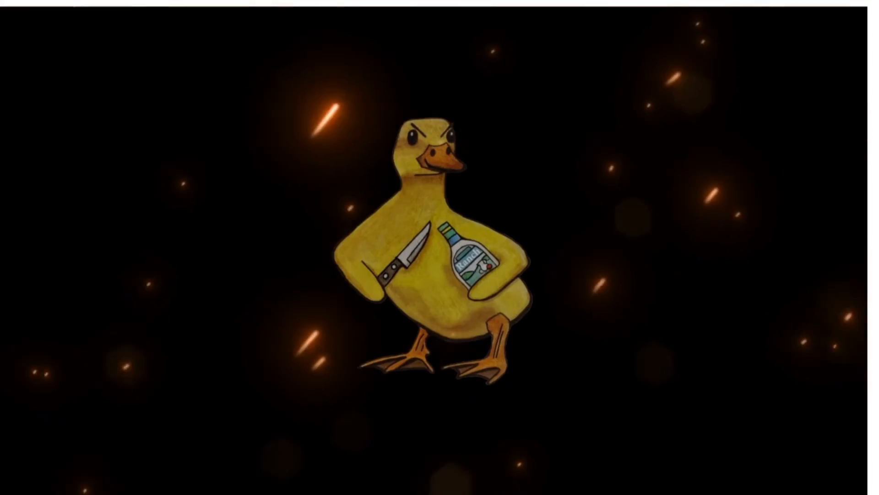